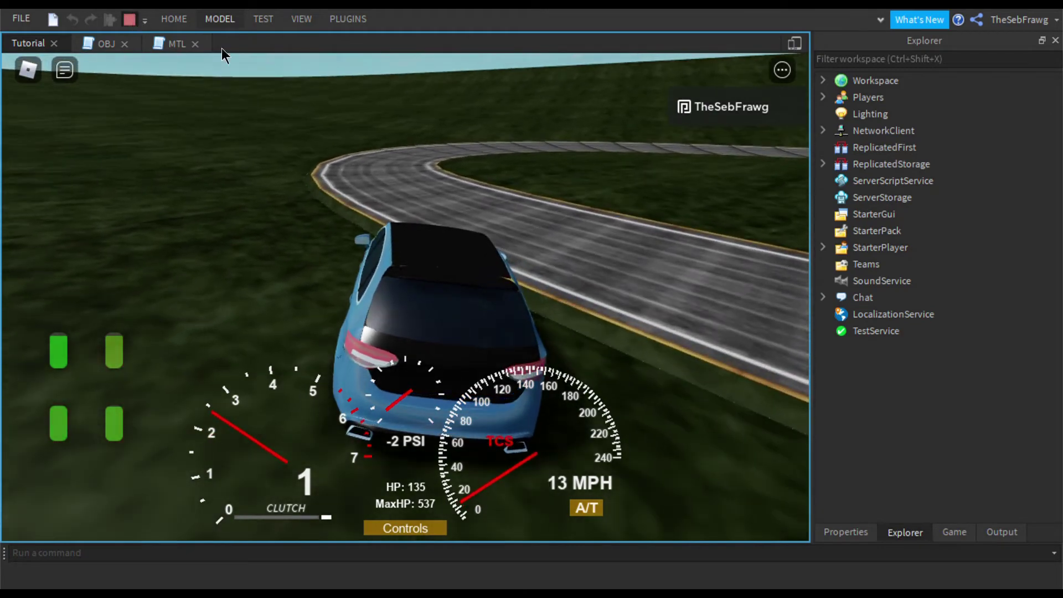
Stop the running play test of the car on the race track
key("shift+F5")
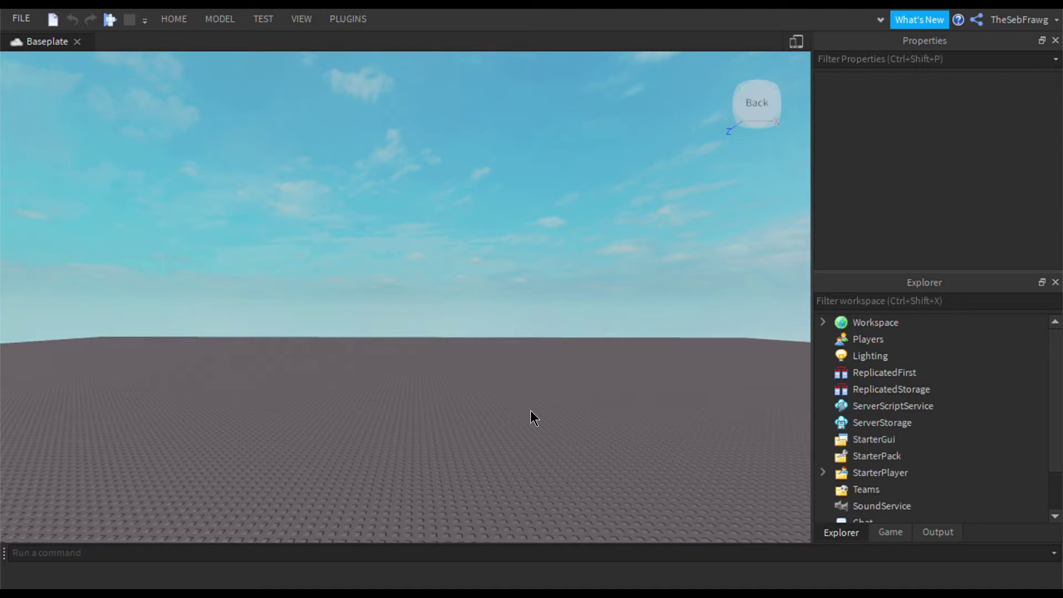
Show the game data for the Baseplate place and publish the place as Tutorial
left_click(301, 23)
left_click(172, 49)
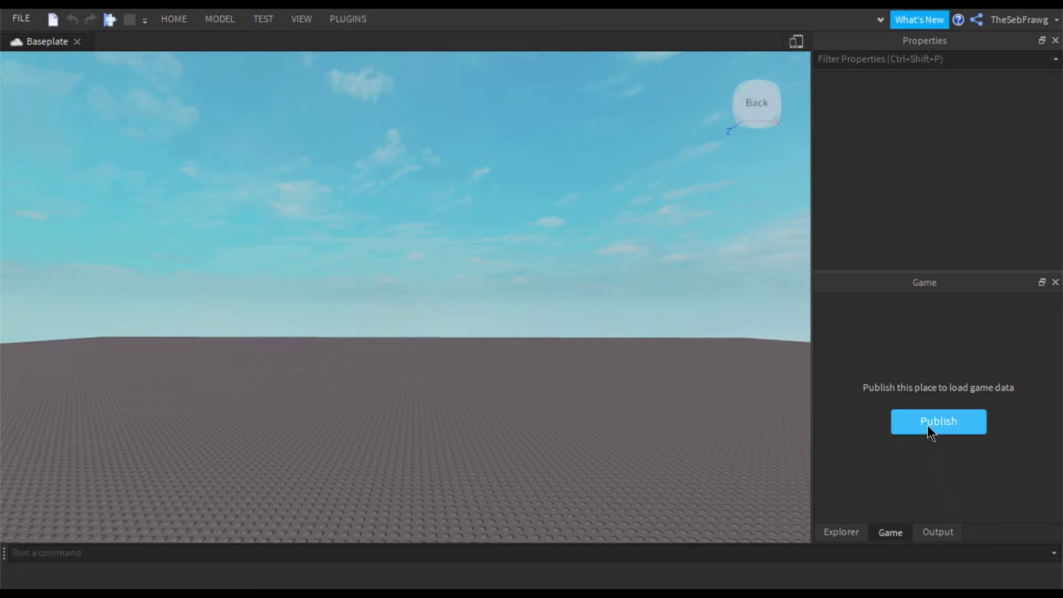
left_click(966, 419)
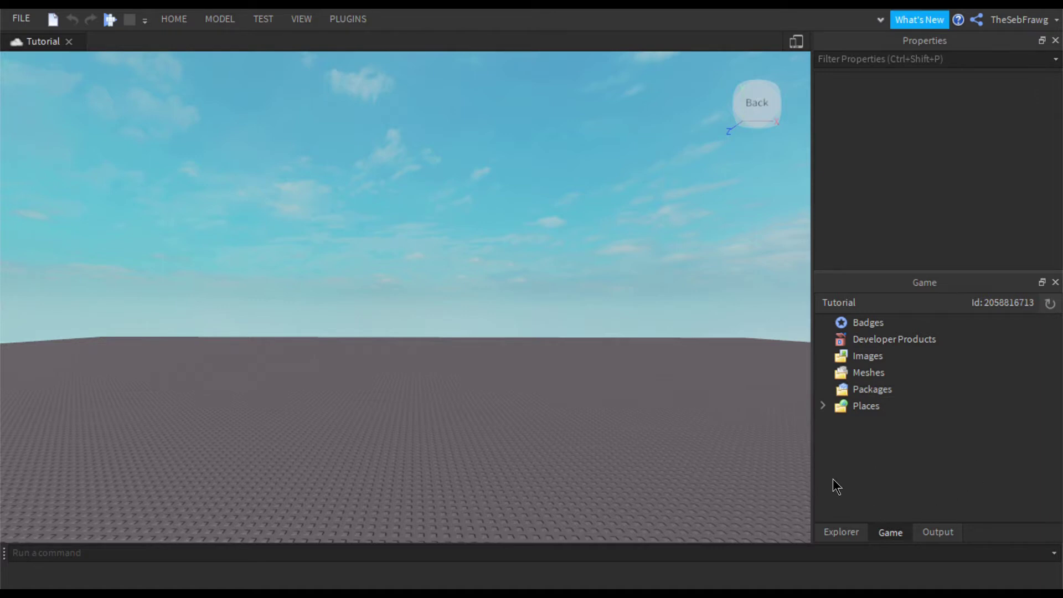
Insert the raceTrack_Track and raceTrack_Grass meshes together from the game's Meshes folder into the place
left_click(869, 359)
left_click(854, 375)
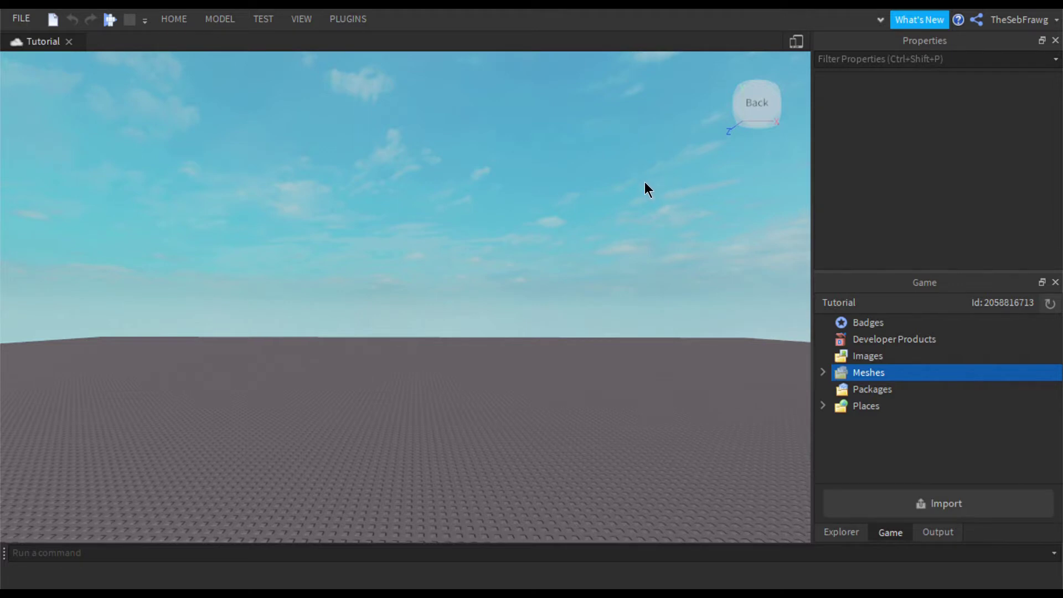
left_click(822, 372)
left_click(886, 389)
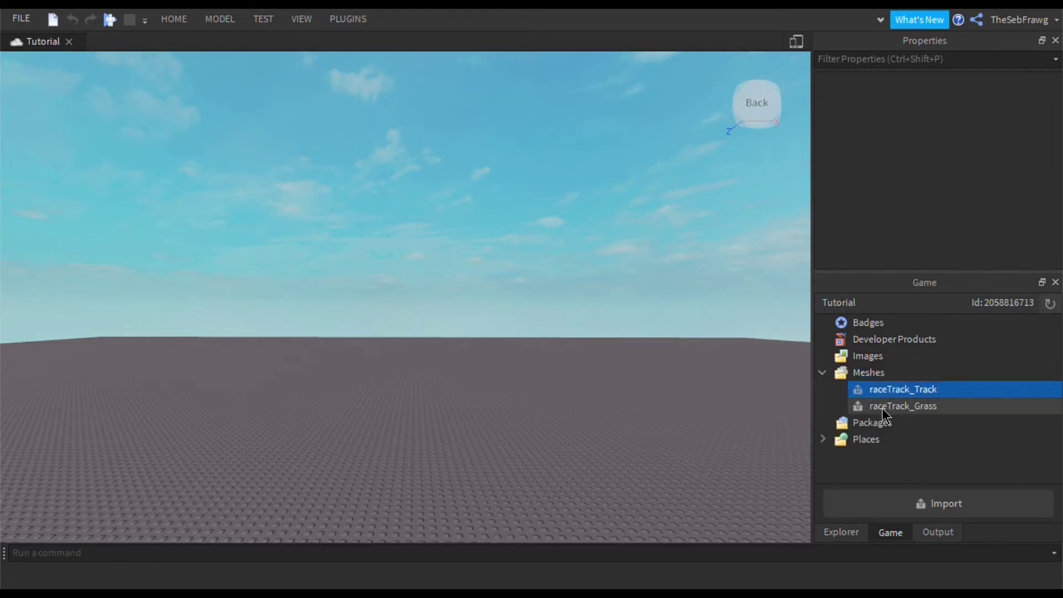
left_click(882, 409, "shift")
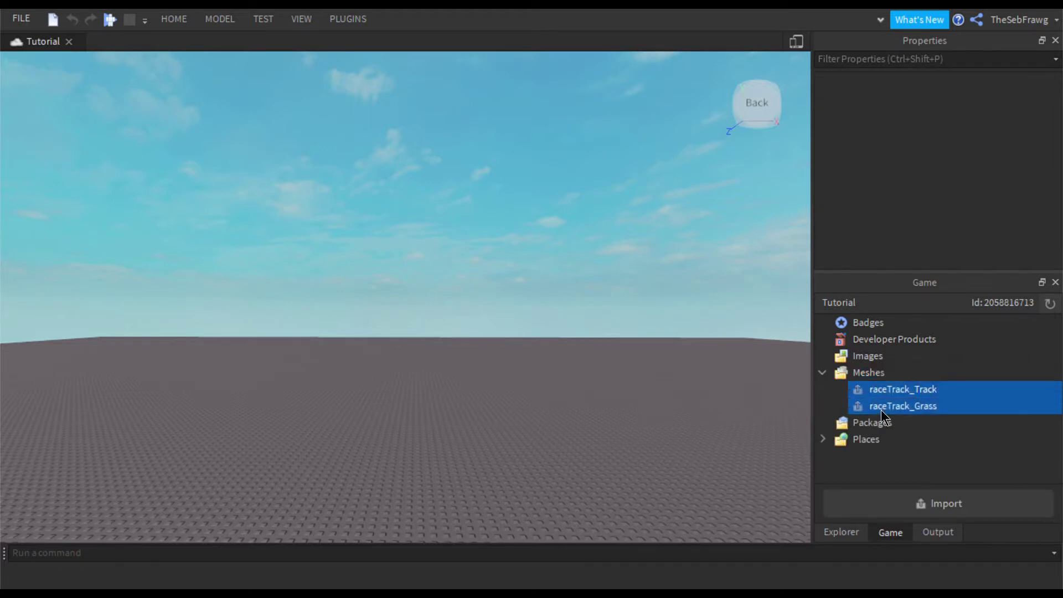
left_click(925, 465)
key("f")
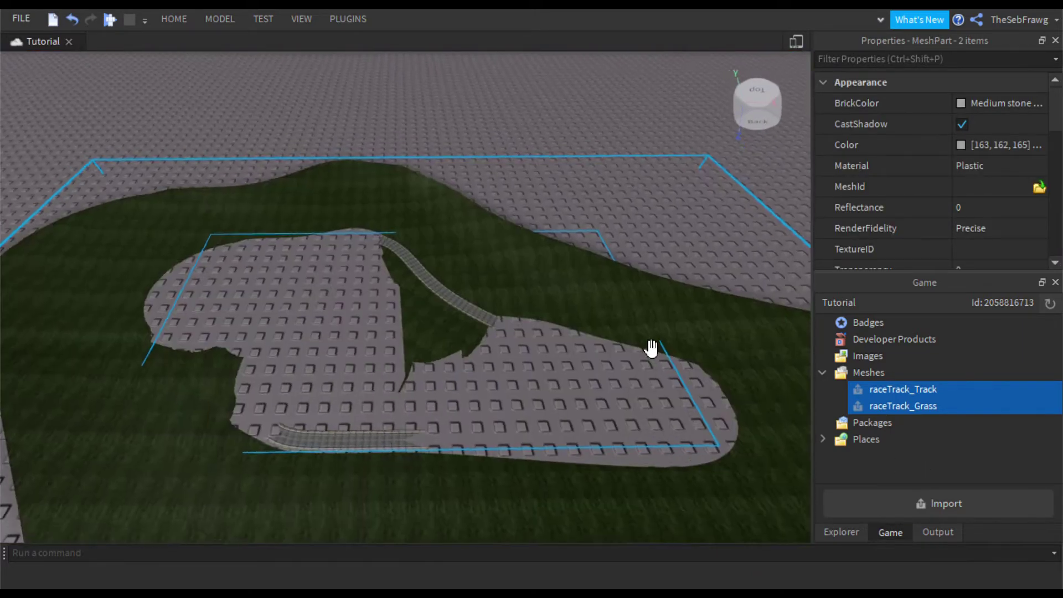
Raise the two inserted race track meshes together vertically out of the baseplate
right_click_drag(652, 349, 650, 349)
left_click_drag(410, 246, 414, 237)
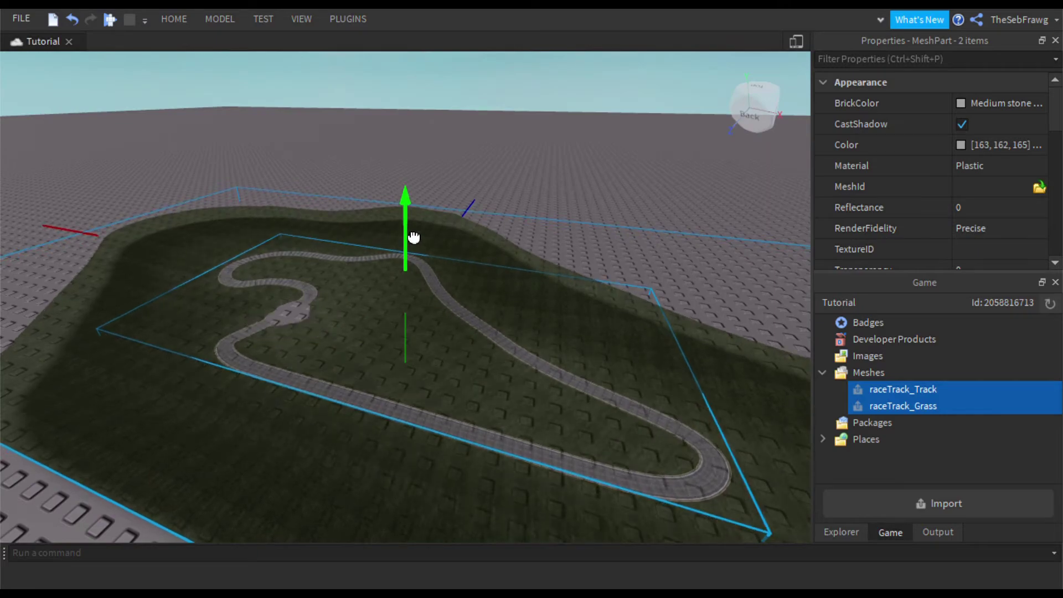
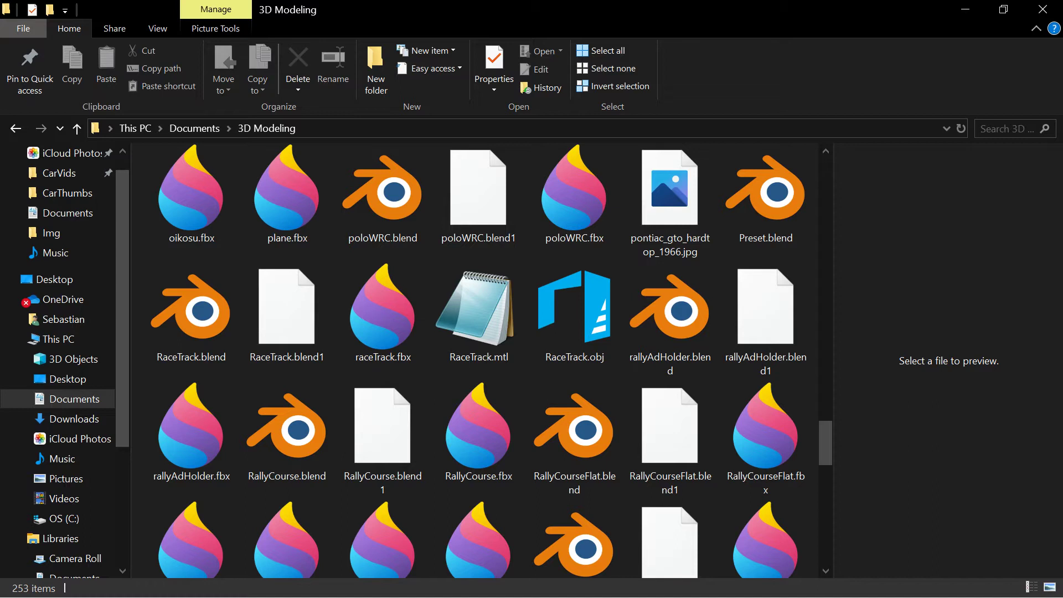
Open RaceTrack.obj from the 3D Modeling folder with Notepad
left_click(573, 341)
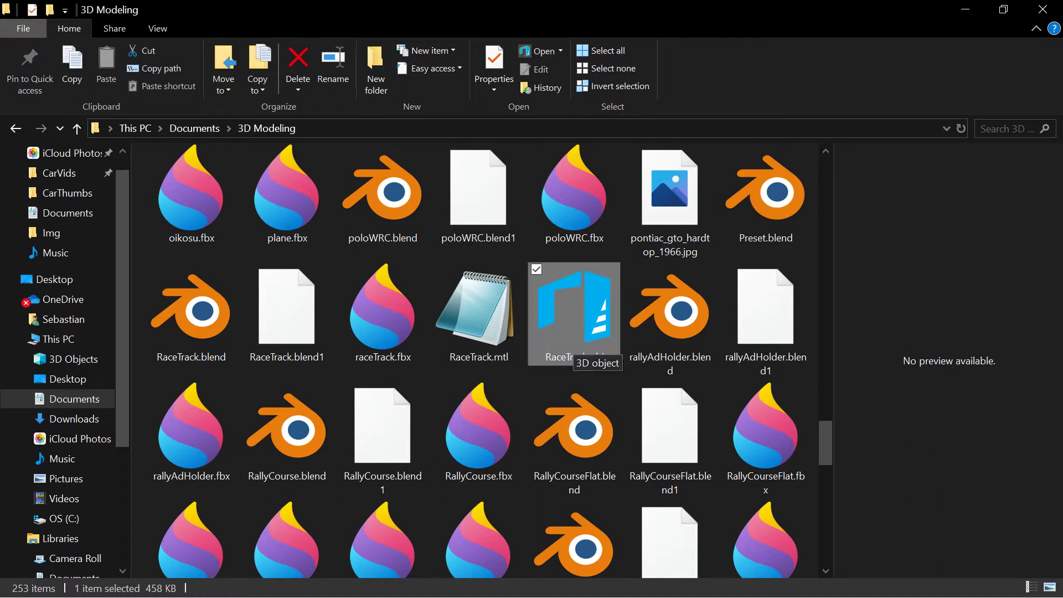
right_click(598, 348)
mouse_move(648, 373)
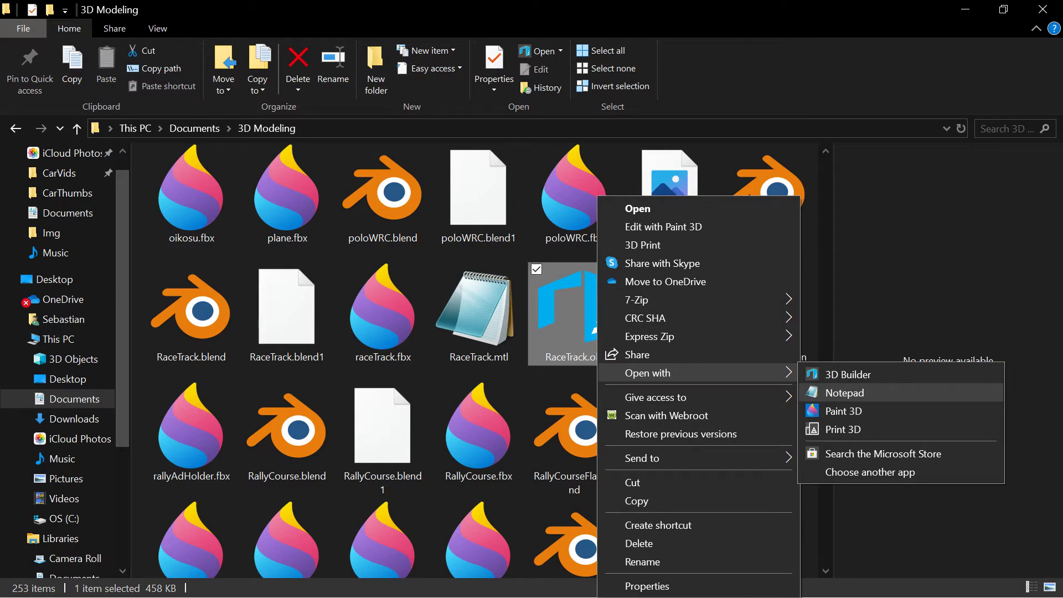
left_click(844, 392)
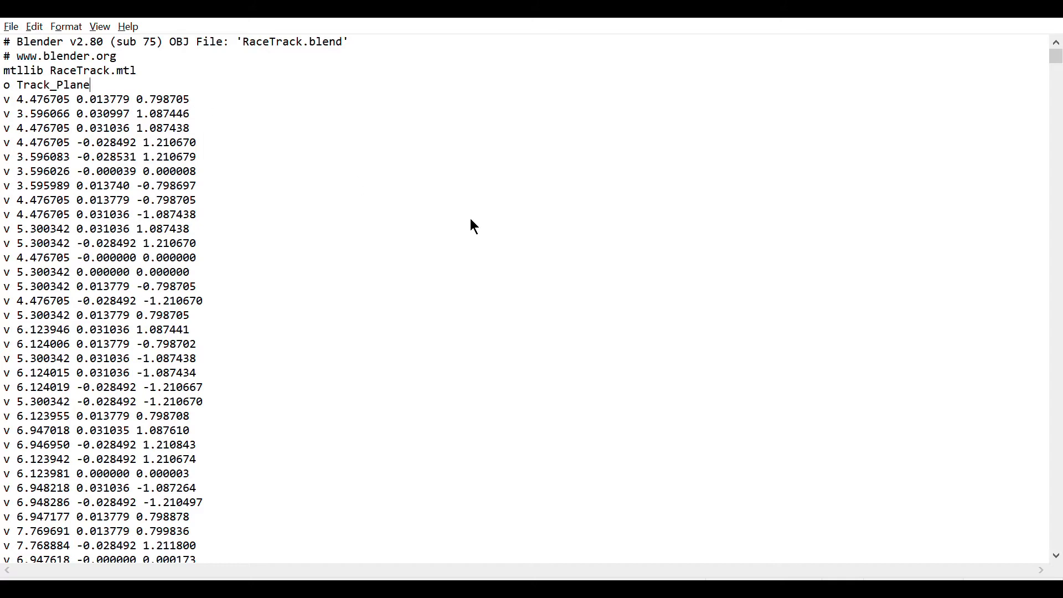
Select and copy the entire text of the RaceTrack.obj file
left_click_drag(254, 128, 363, 41)
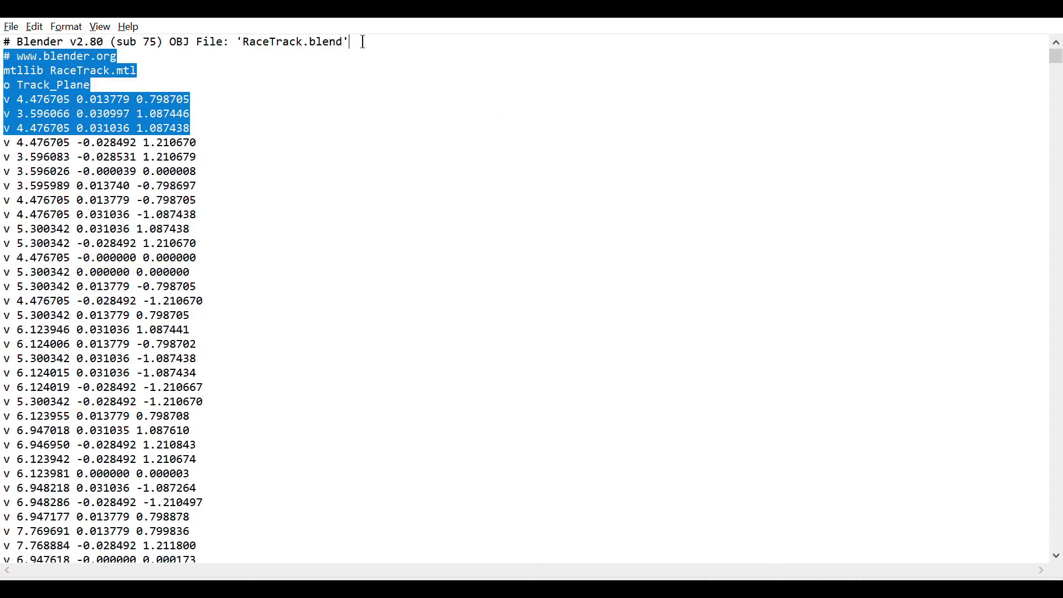
left_click(365, 155)
key("Up")
key("Up")
key("Up")
key("Up")
key("Up")
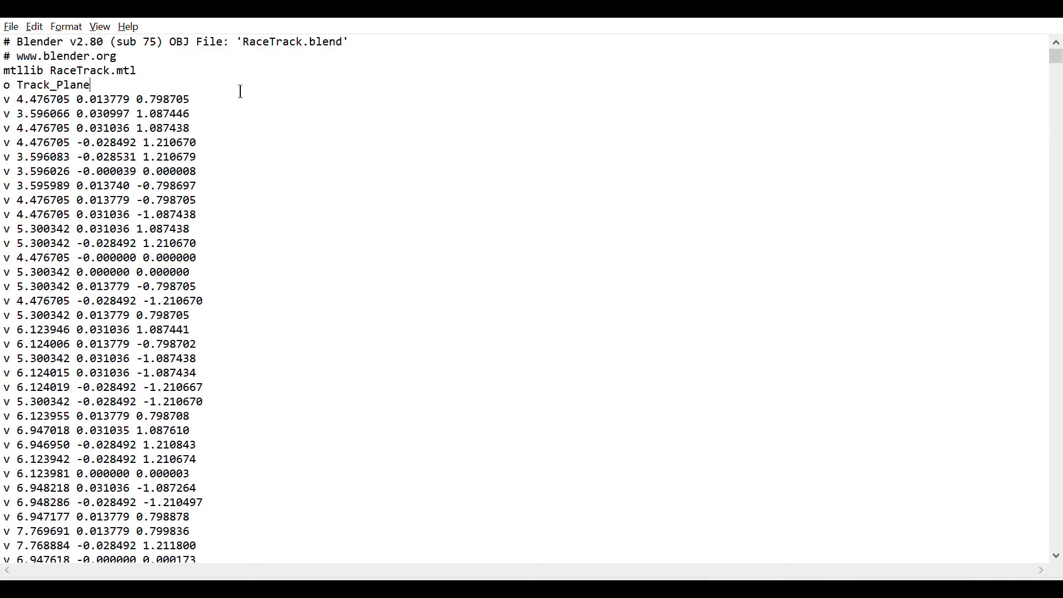
left_click_drag(222, 128, 359, 58)
left_click(365, 155)
key("ctrl+shift+End")
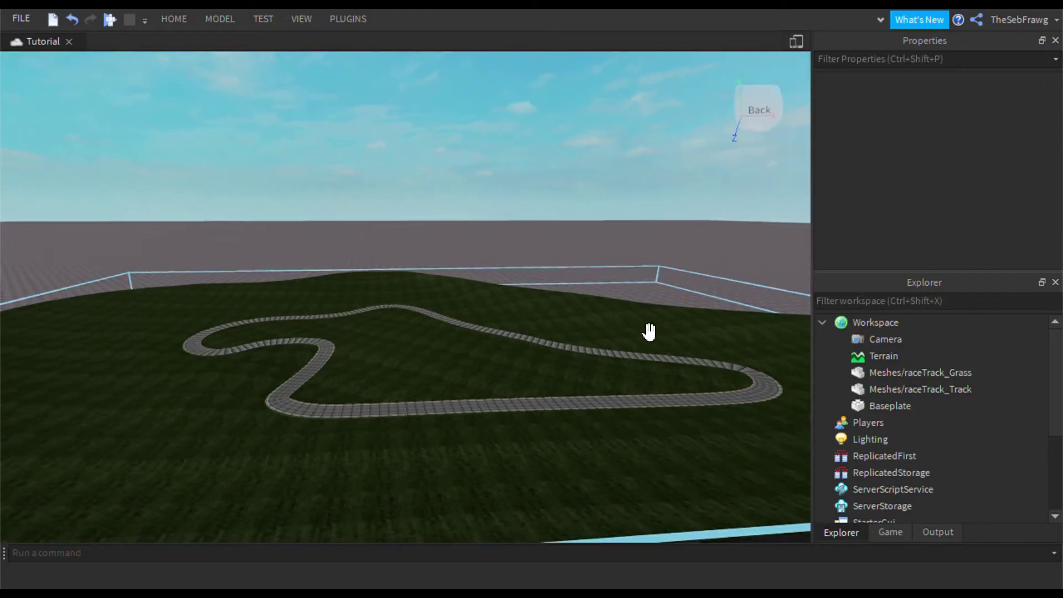
Switch to Roblox Studio, add a Script to the Workspace and replace its default code with the copied OBJ text
key("d")
right_click_drag(642, 324, 642, 324)
key("w")
left_click(852, 328)
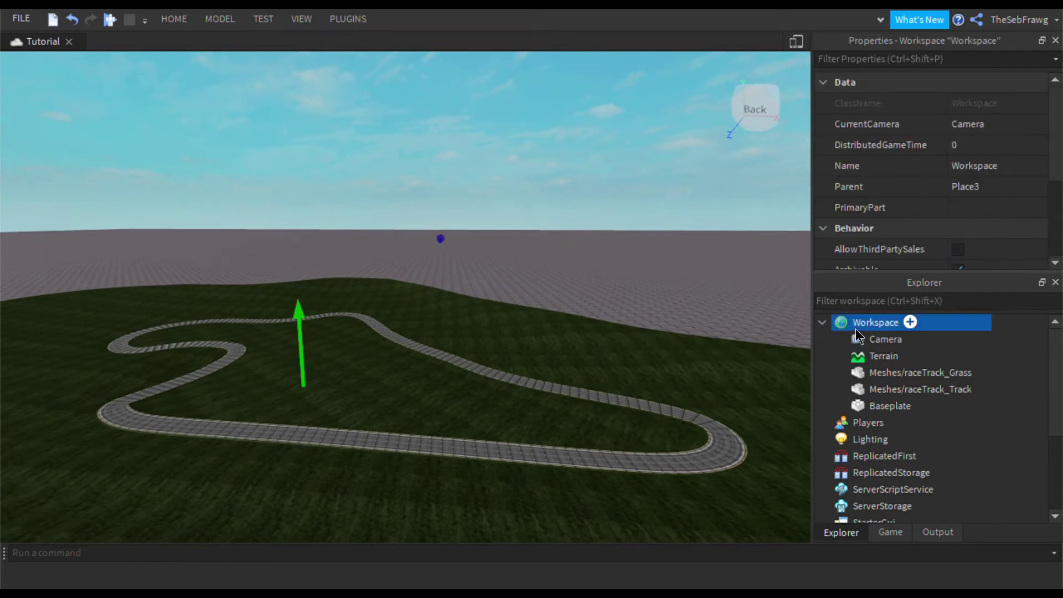
left_click(907, 322)
left_click(896, 295)
left_click(902, 375)
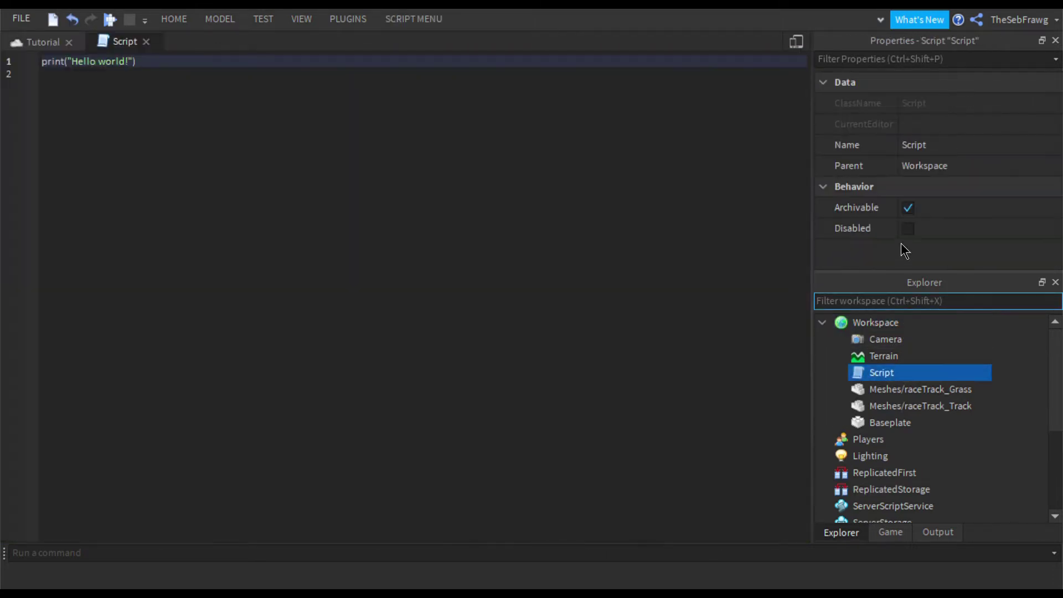
key("ctrl+a")
key("ctrl+v")
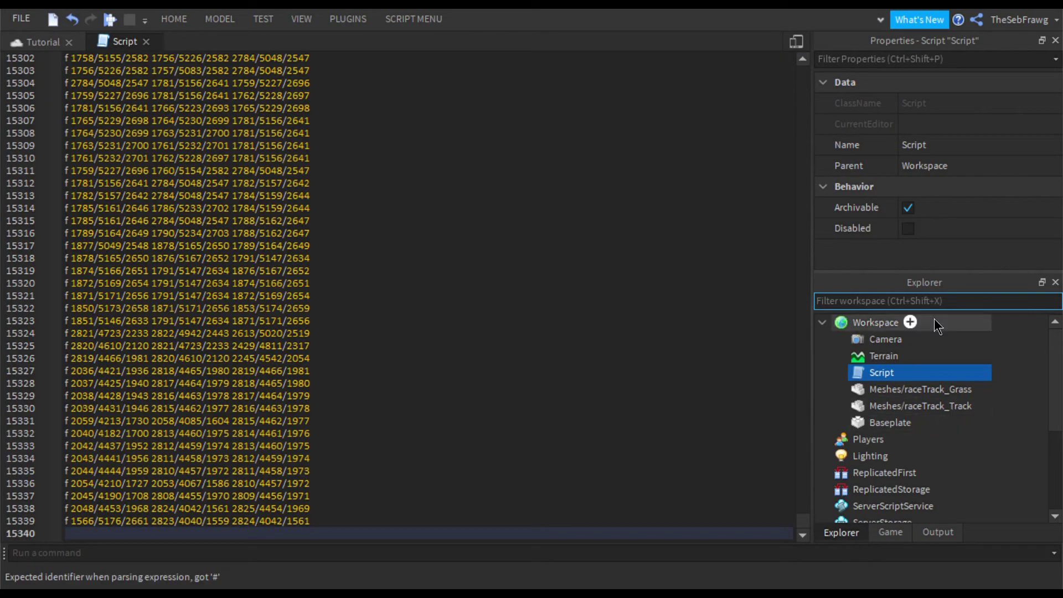
Rename the new script OBJ and return to the Tutorial place's 3D view
left_click(944, 147)
key("Return")
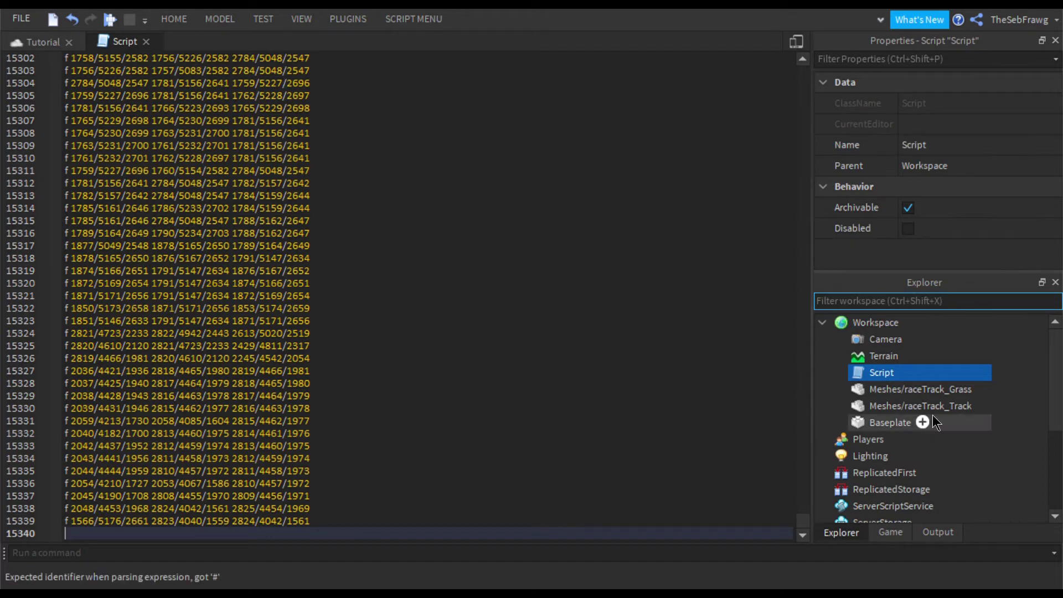
left_click(948, 149)
key("Return")
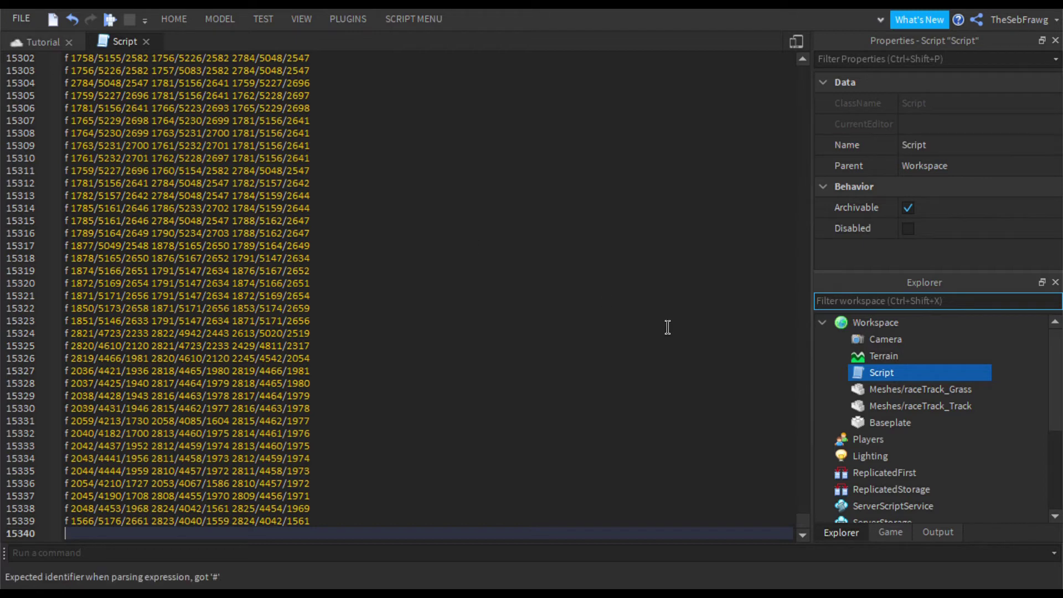
left_click(948, 149)
key("Return")
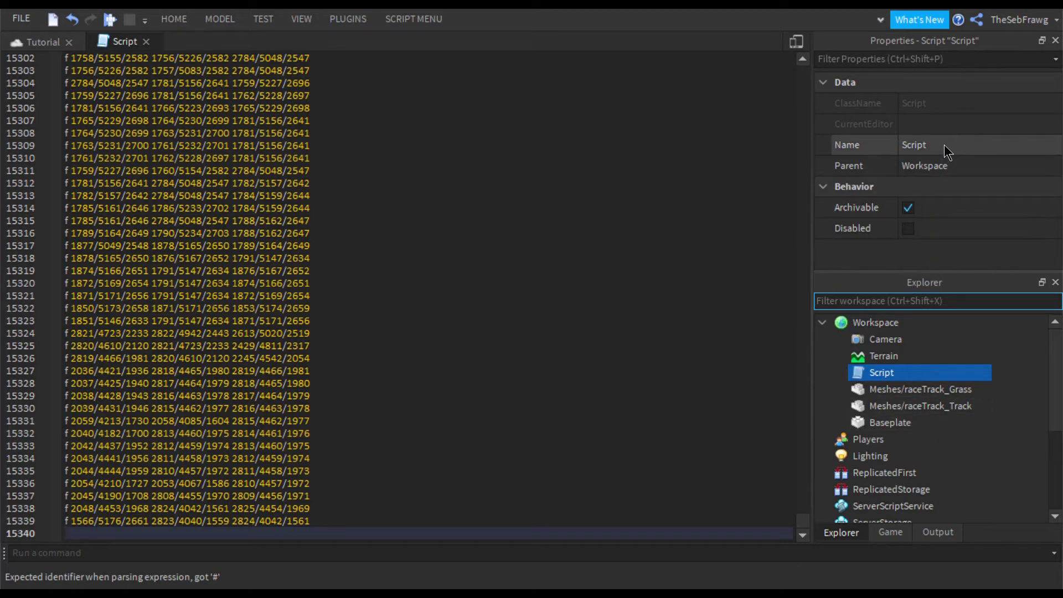
left_click(947, 149)
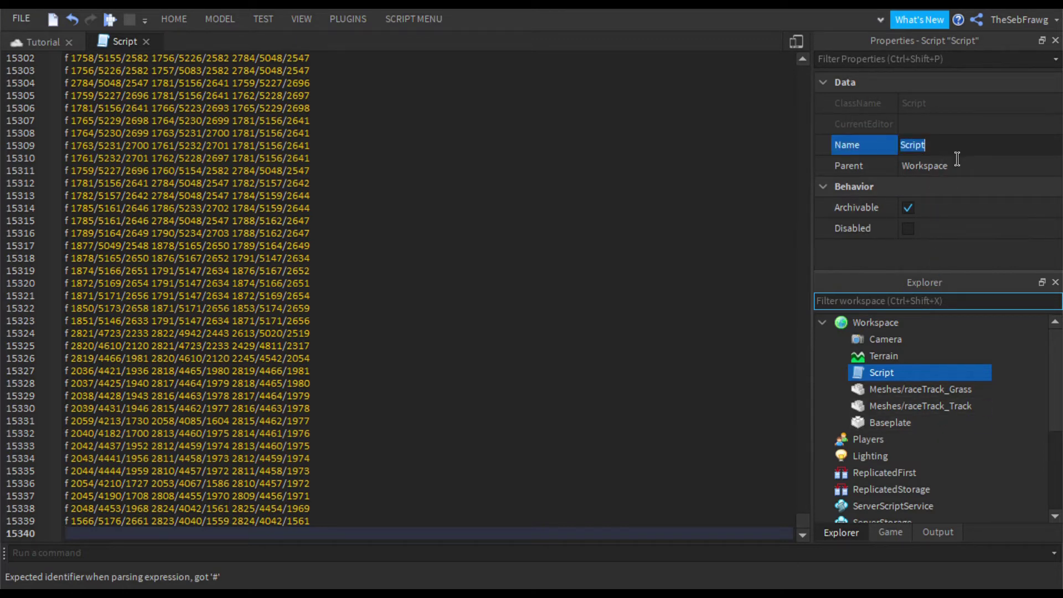
key("Return")
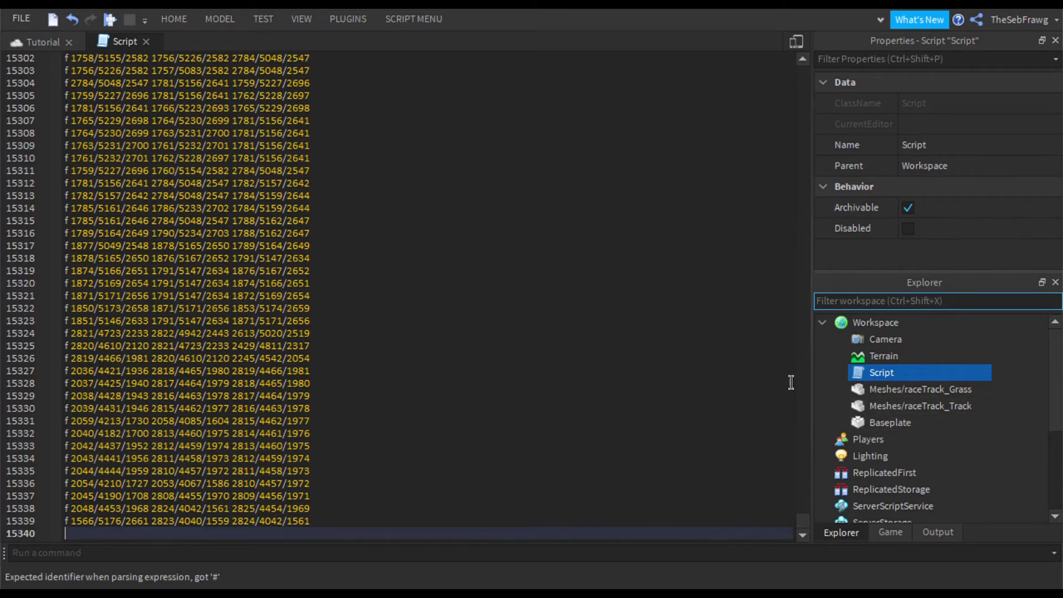
left_click(945, 145)
key("Return")
left_click(947, 149)
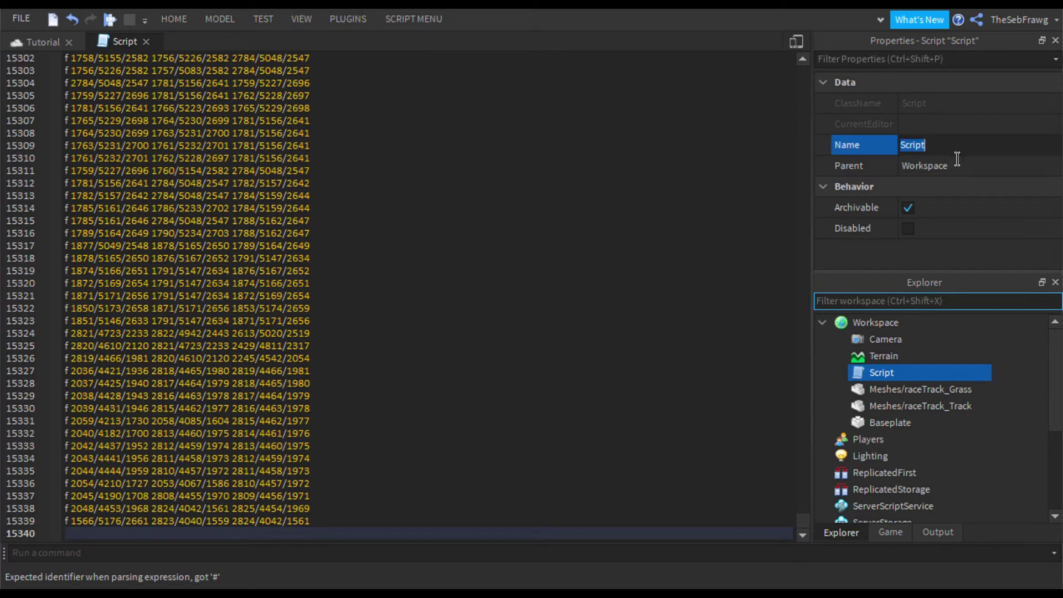
type("OBJ")
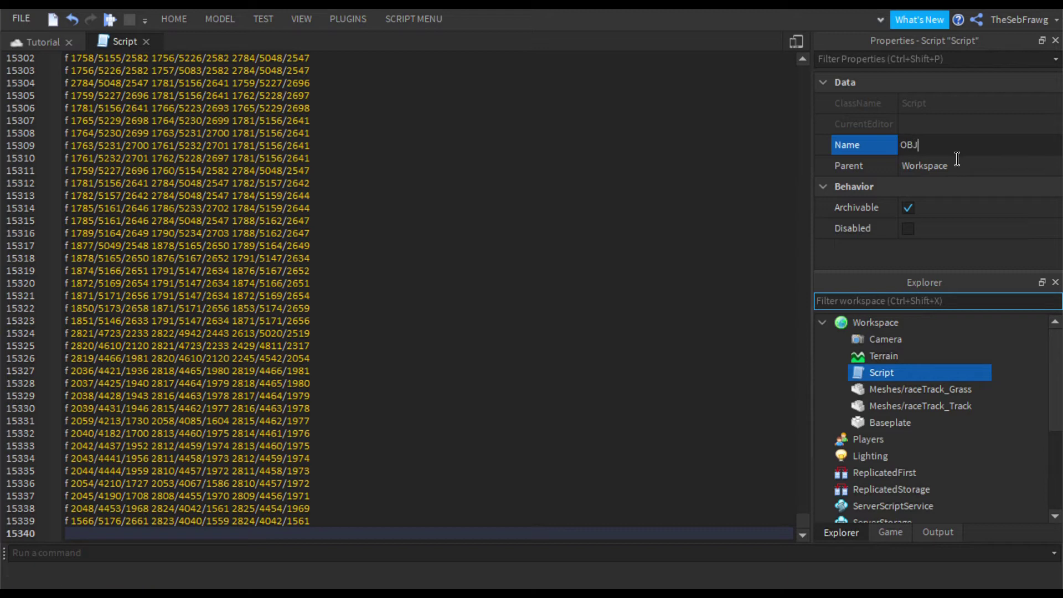
key("Return")
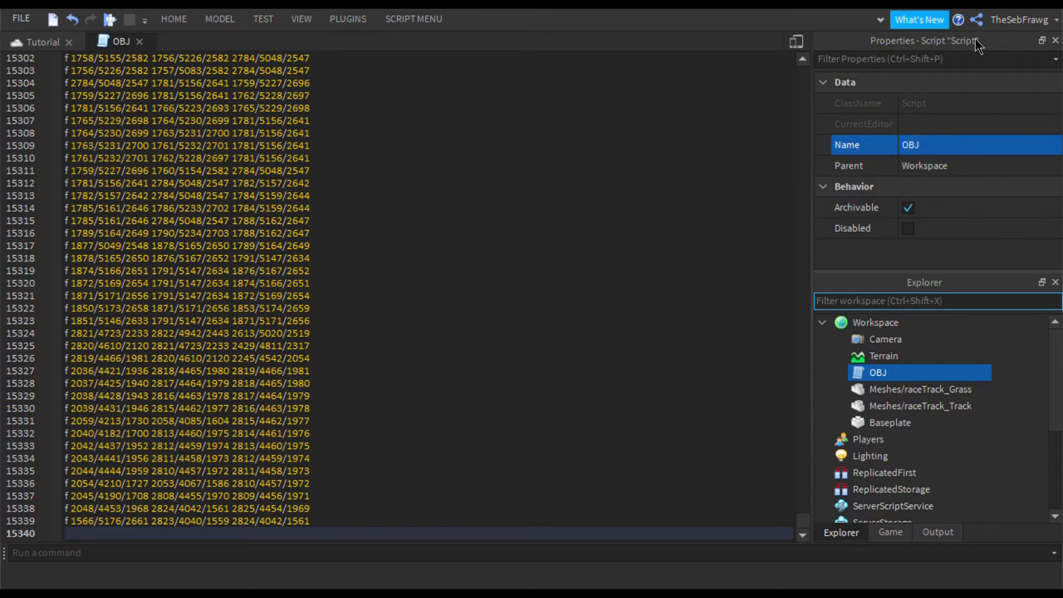
scroll(126, 40, "up", 1)
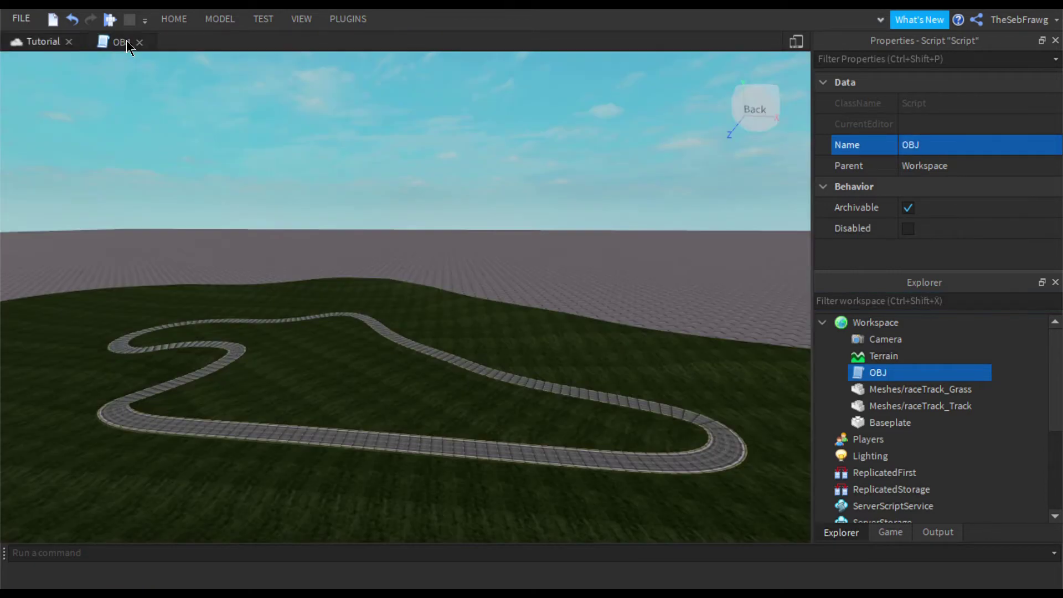
right_click_drag(524, 235, 524, 234)
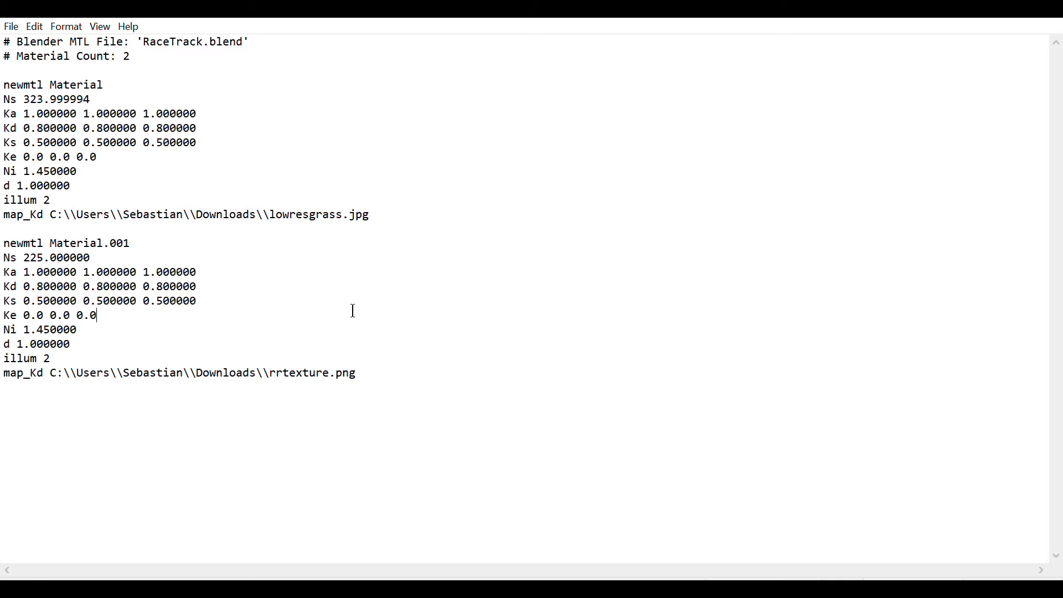
Switch to the RaceTrack.mtl file in Notepad and copy its entire text
left_click(236, 424)
left_click(307, 331)
key("ctrl+a")
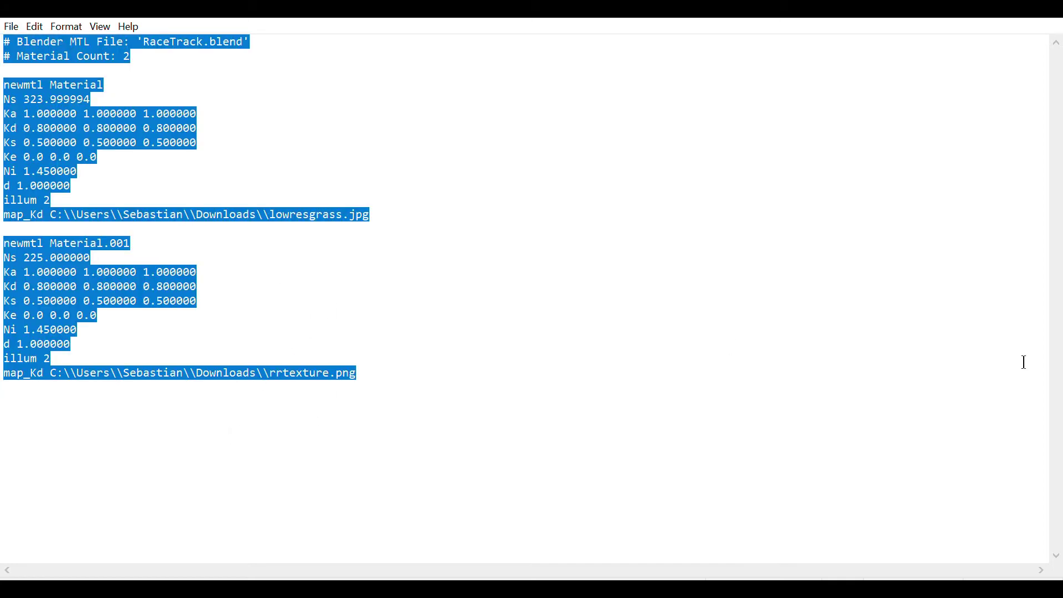
left_click(330, 312)
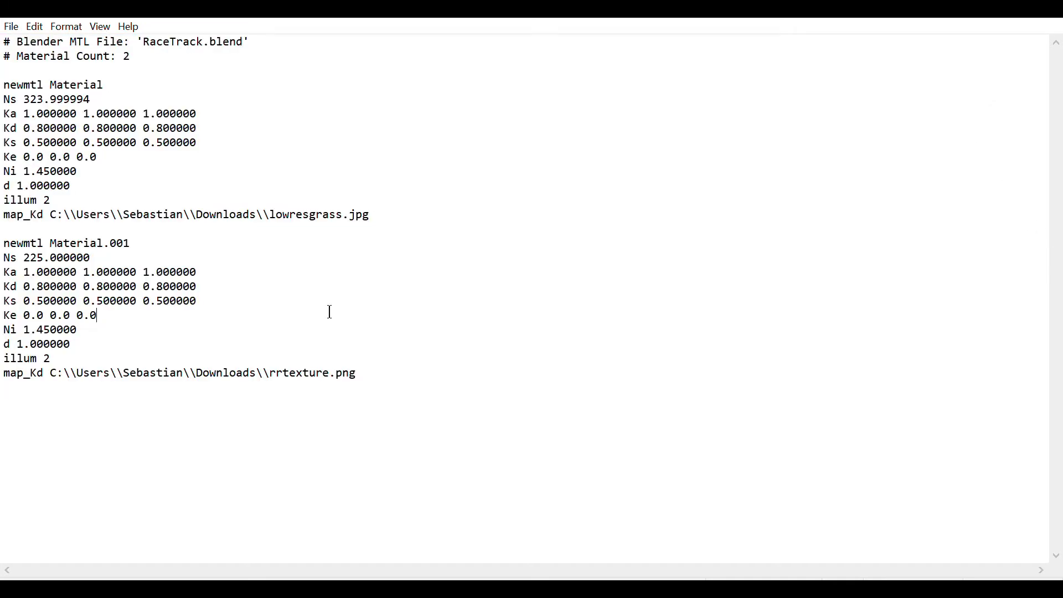
left_click_drag(344, 432, 233, 438)
left_click(307, 331)
key("ctrl+a")
key("ctrl+c")
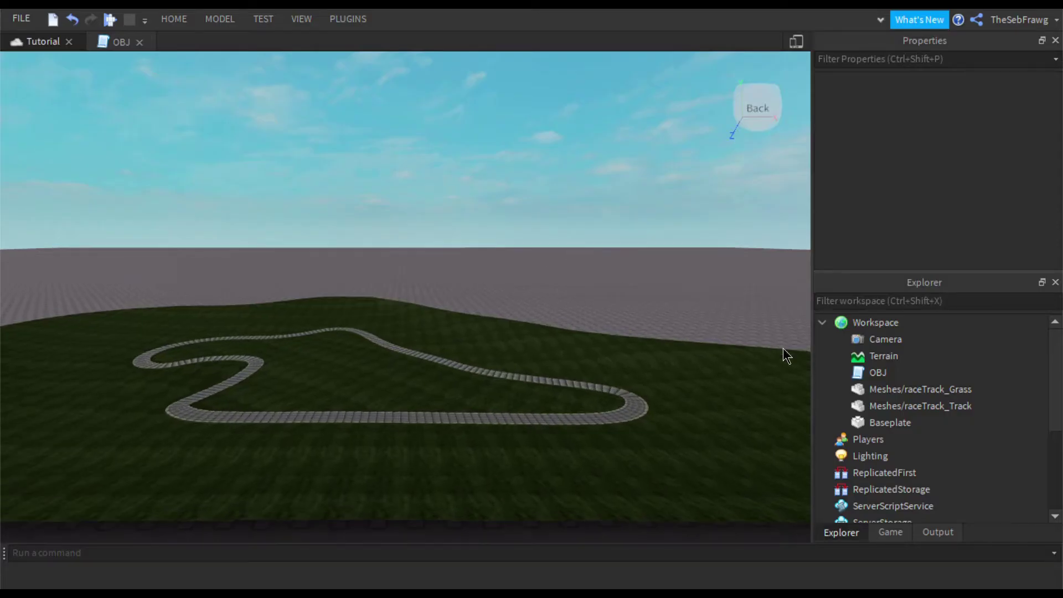
Switch to Roblox Studio, add a second Script to the Workspace and replace its code with the copied MTL text
left_click(896, 326)
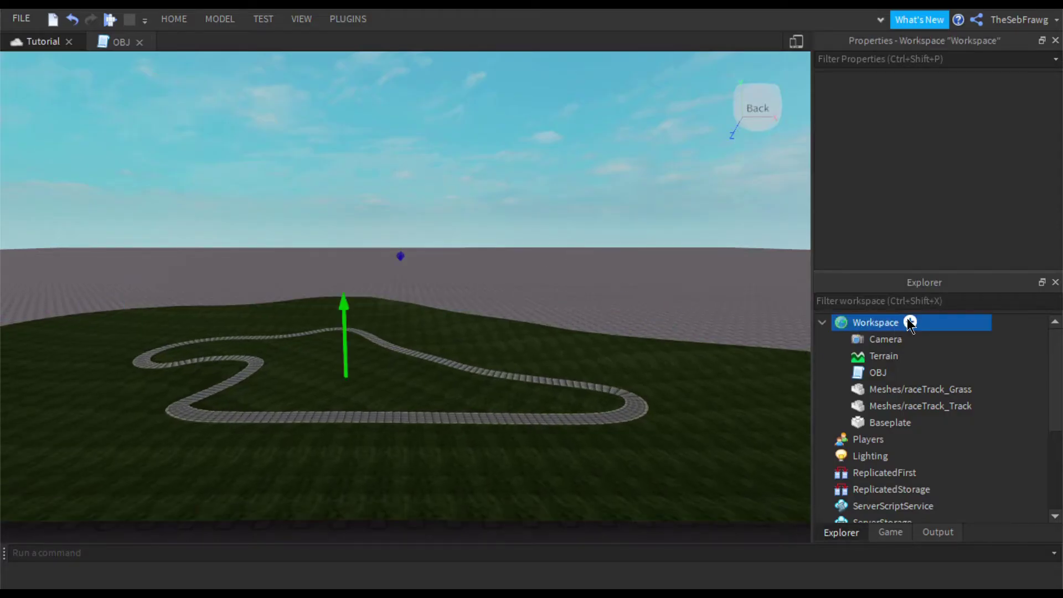
left_click(911, 322)
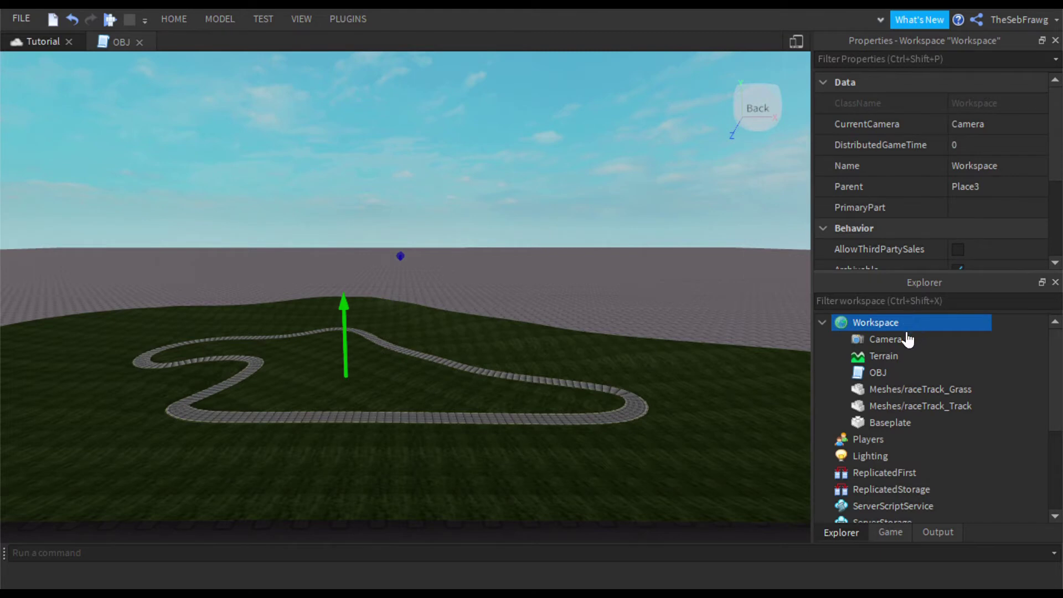
left_click(904, 303)
left_click(881, 389)
left_click_drag(526, 332, 3, 12)
key("ctrl+a")
key("ctrl+v")
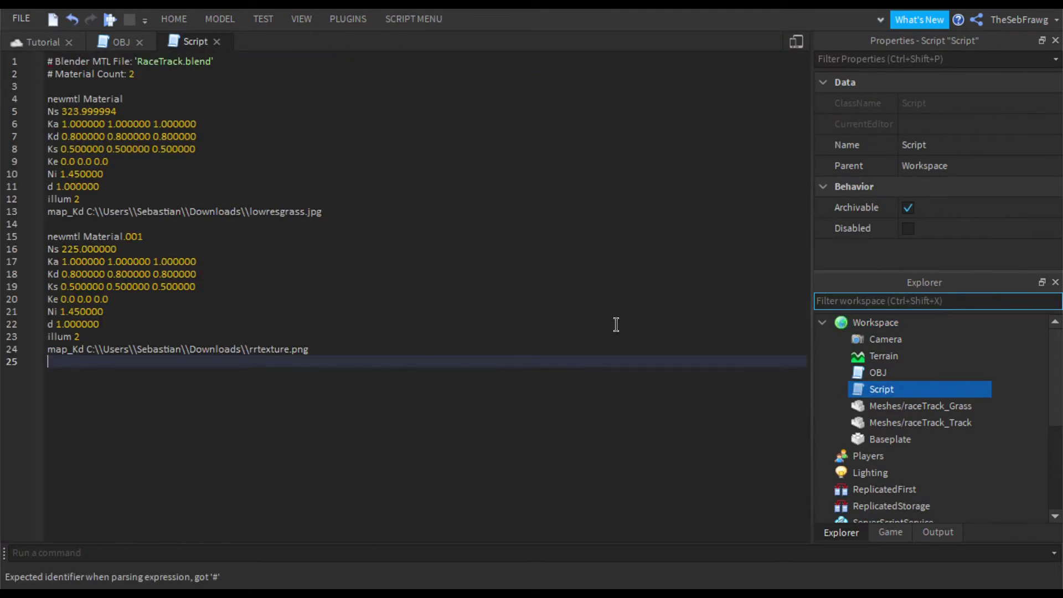
Rename the second script MTL and return to the Tutorial place's 3D view with nothing selected
left_click(946, 148)
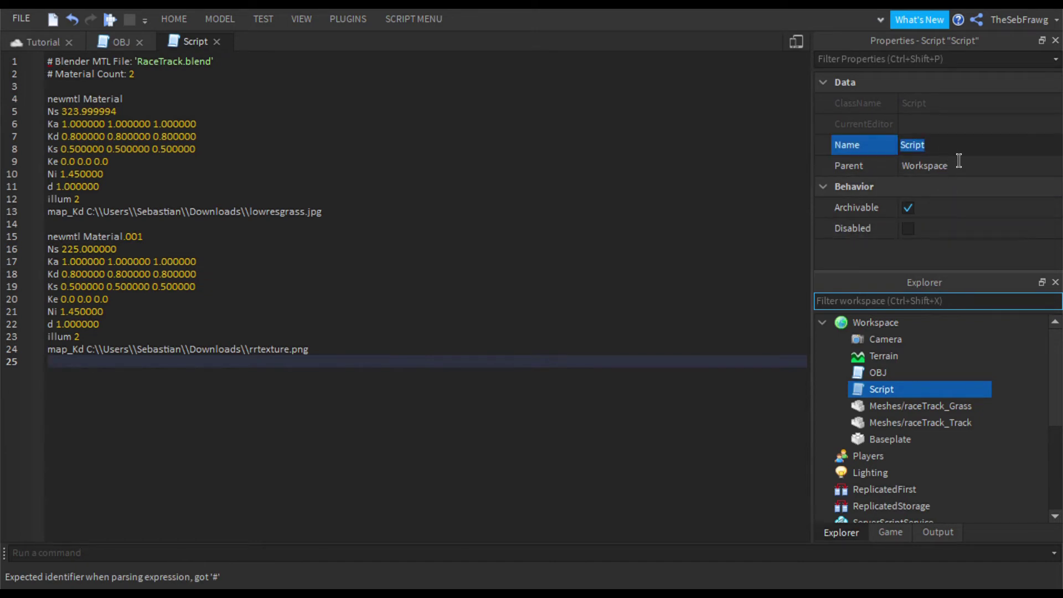
type("MTL")
key("Return")
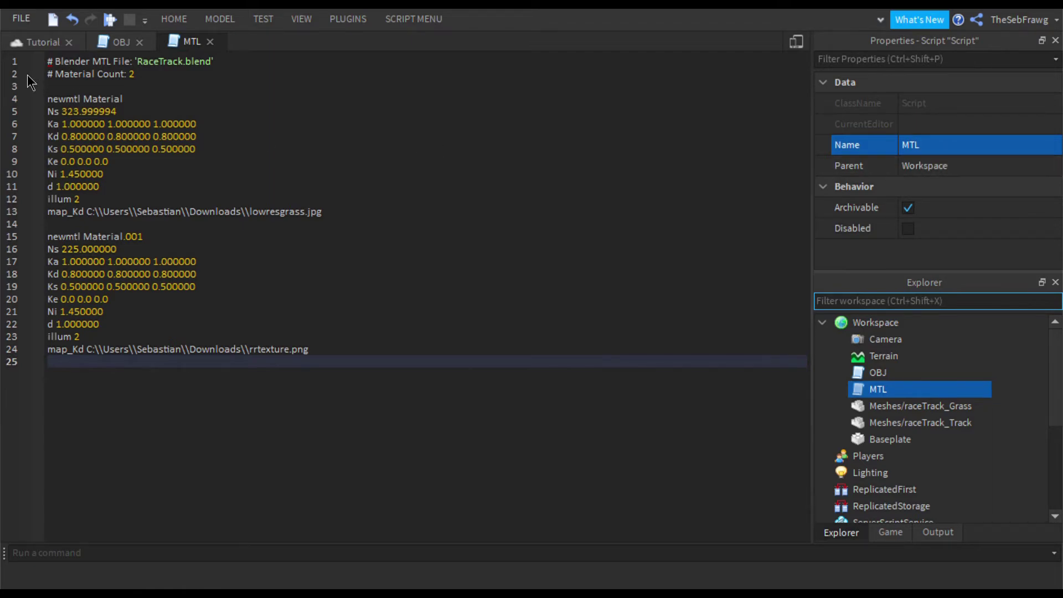
left_click(40, 42)
scroll(330, 287, "down", 5)
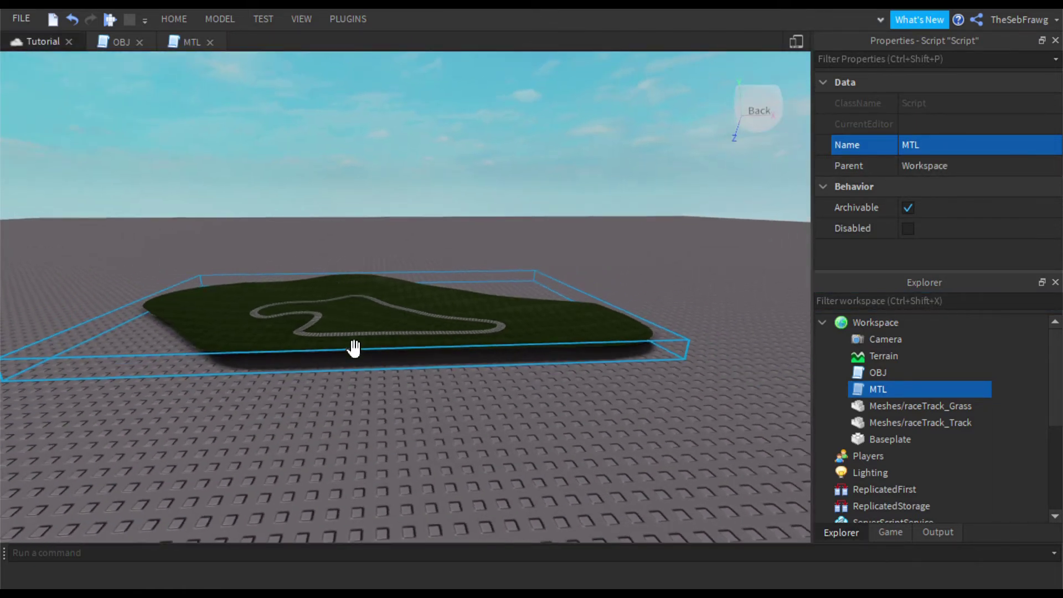
left_click(380, 396)
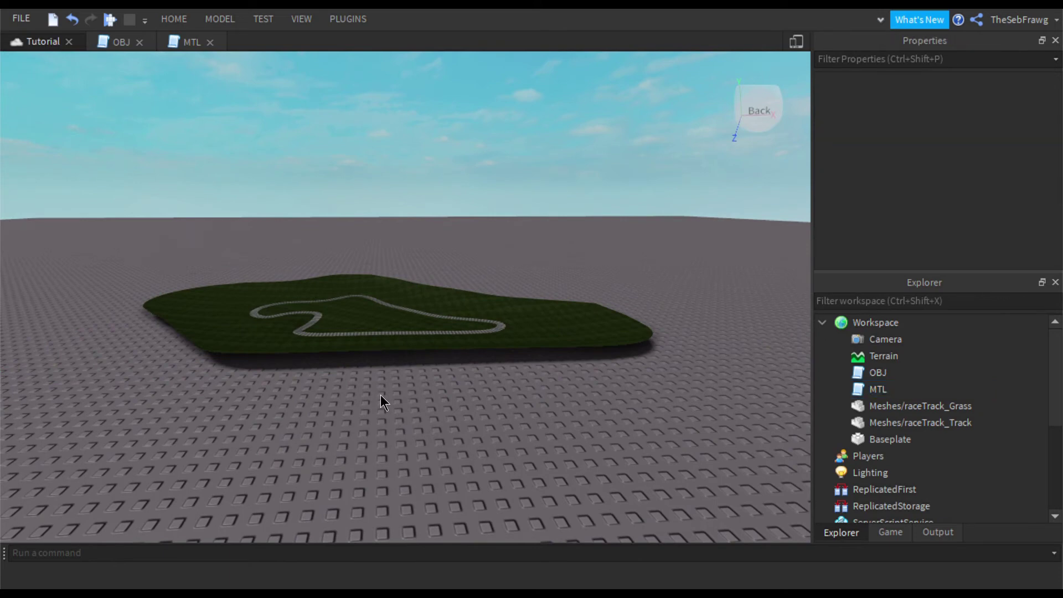
Open the .obj Loader plugin and render the collision mesh as parts, using the OBJ script for geometry and the MTL script for materials
right_click_drag(381, 394, 381, 395)
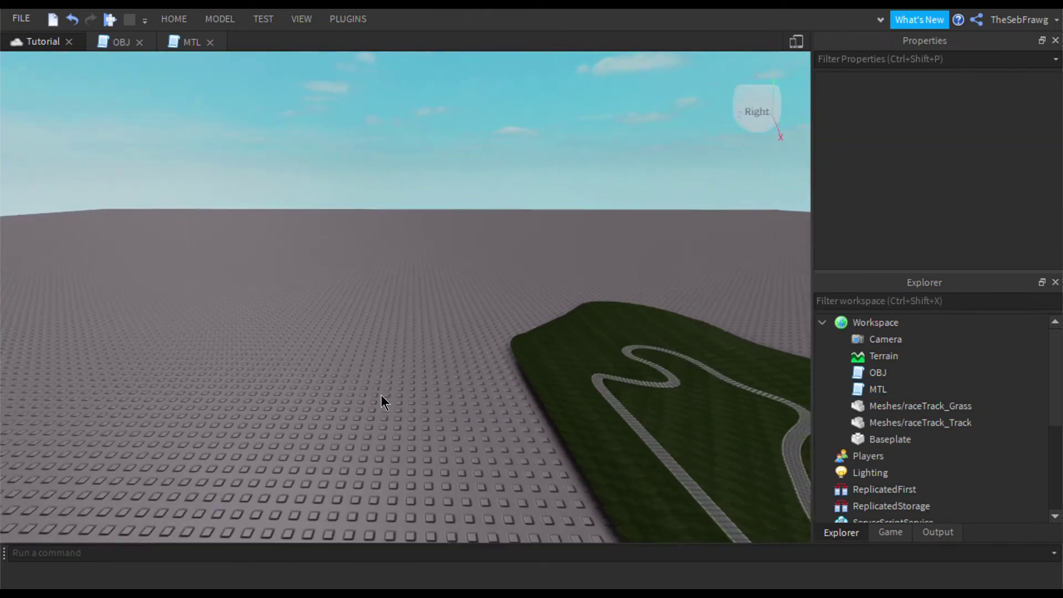
key("s")
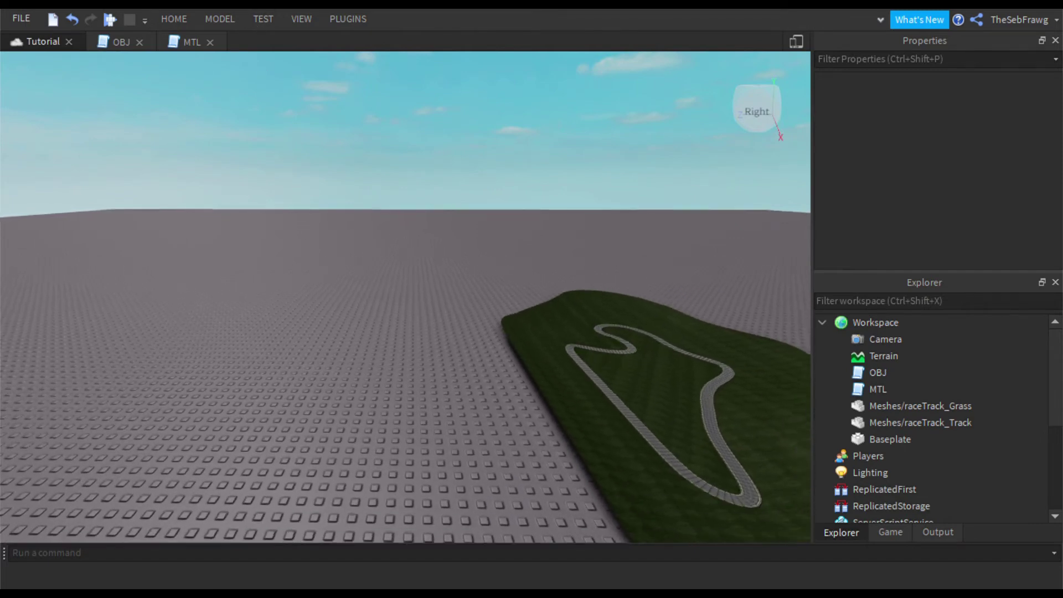
key("s")
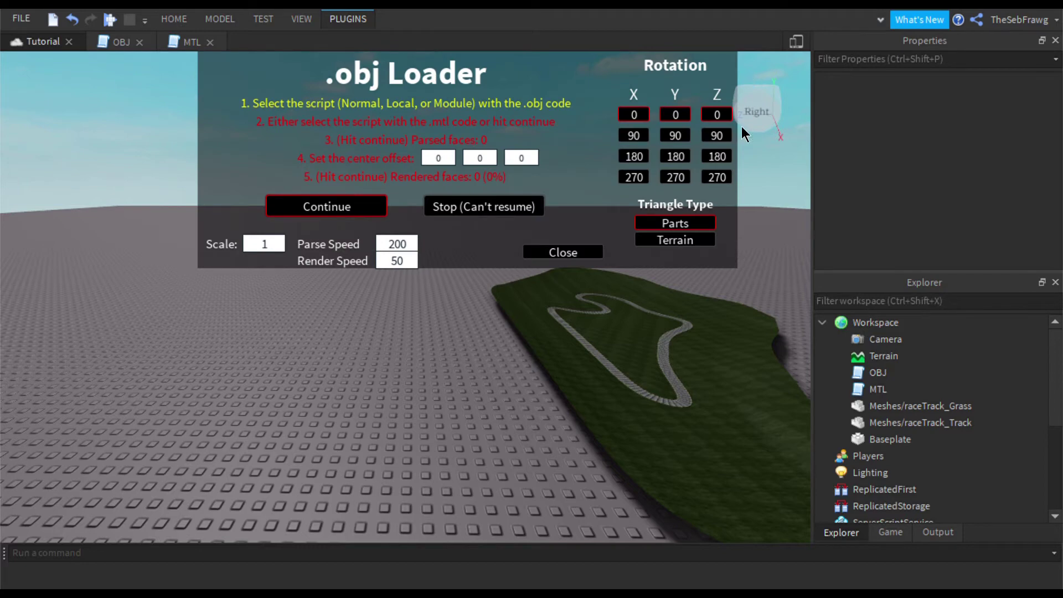
left_click(580, 300)
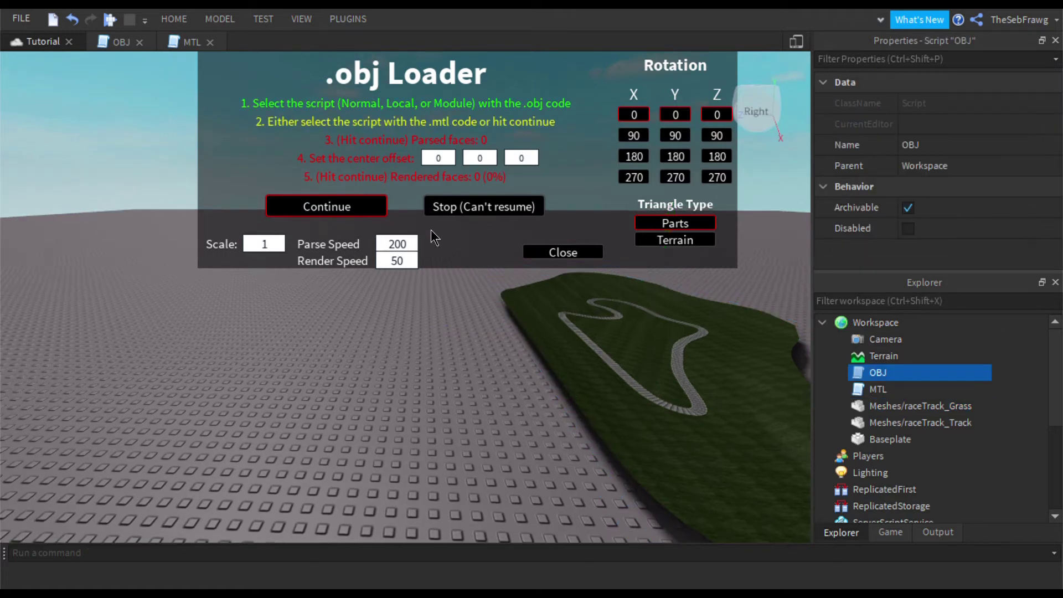
left_click(878, 390)
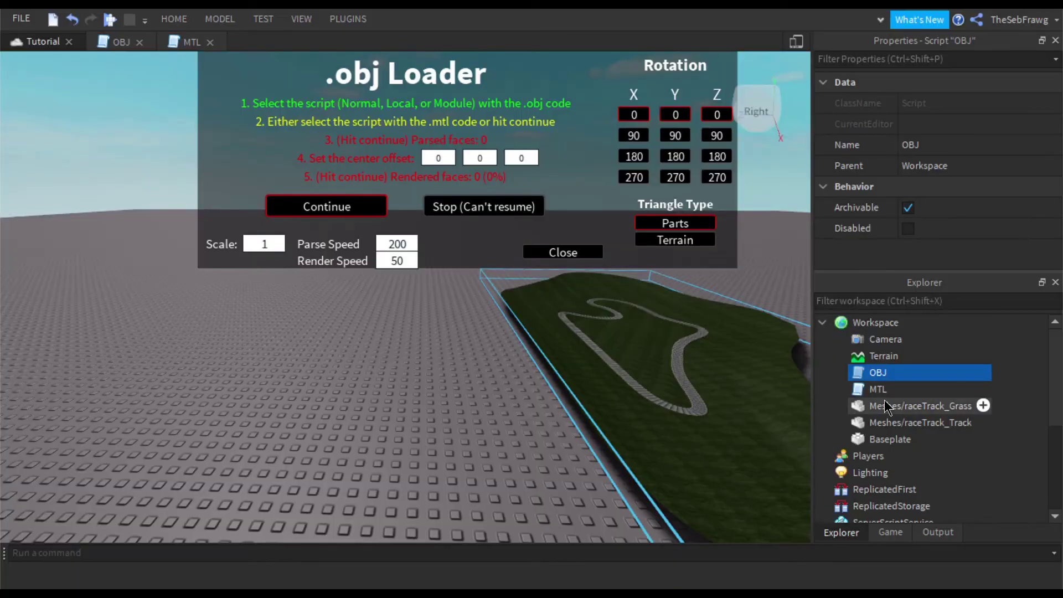
left_click(880, 391)
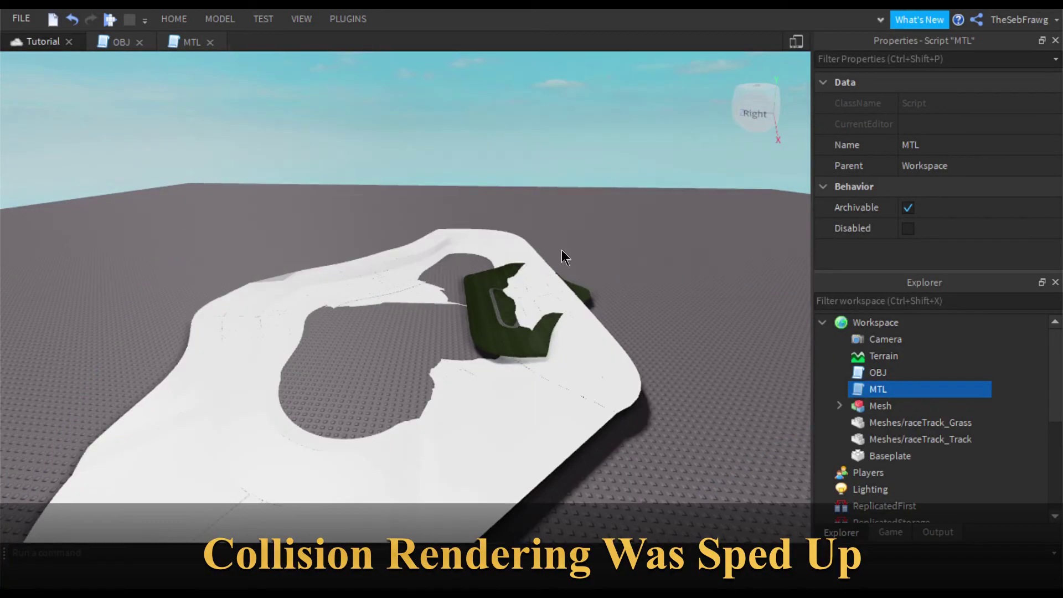
Delete the Baseplate from the Workspace
left_click(880, 422)
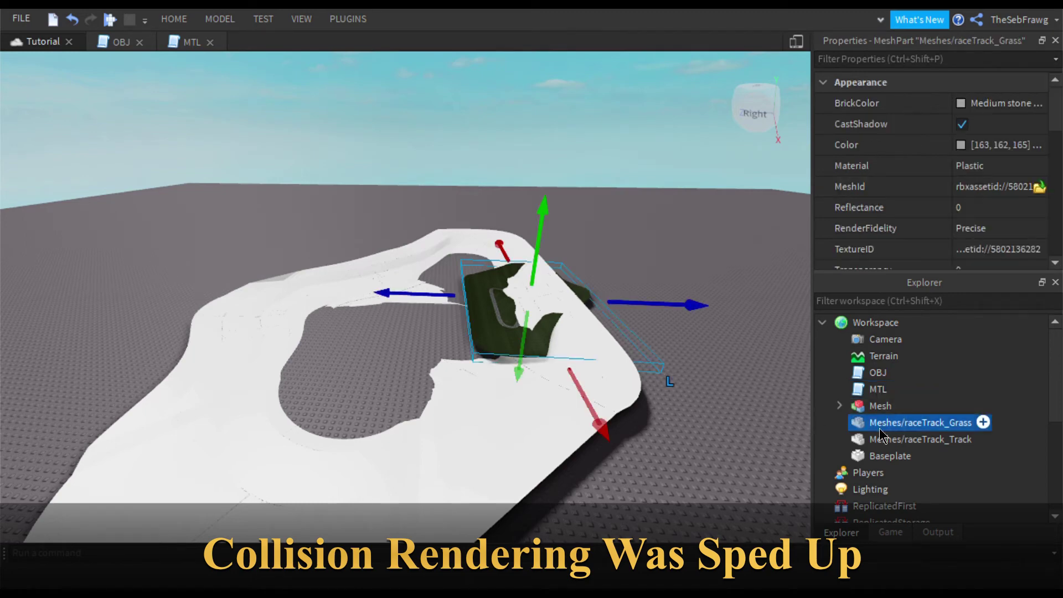
left_click(866, 457)
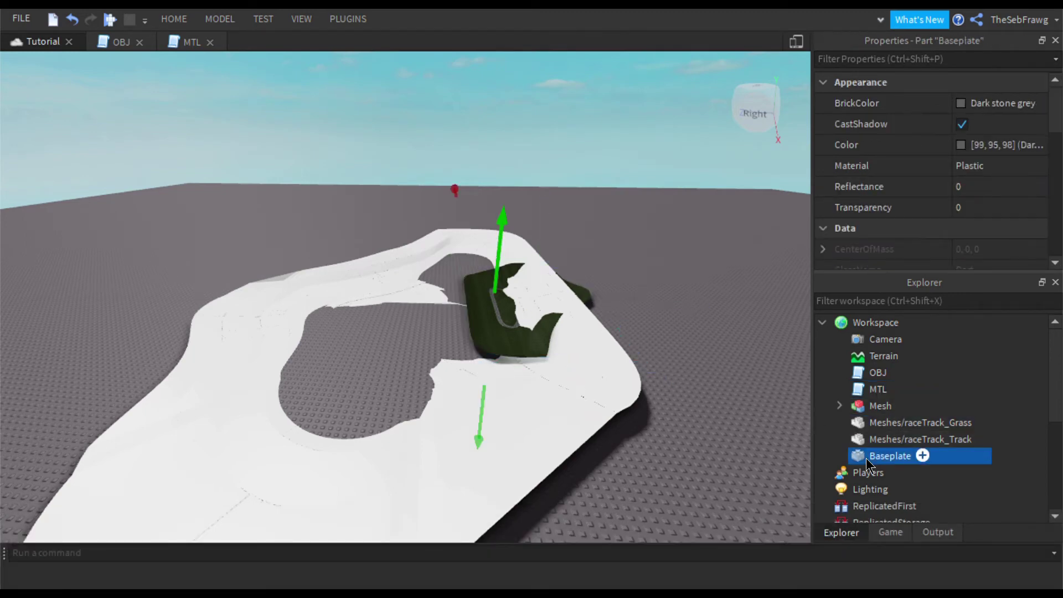
key("Delete")
Group the raceTrack_Grass and raceTrack_Track meshes into one model and name it Tracj
left_click(872, 439)
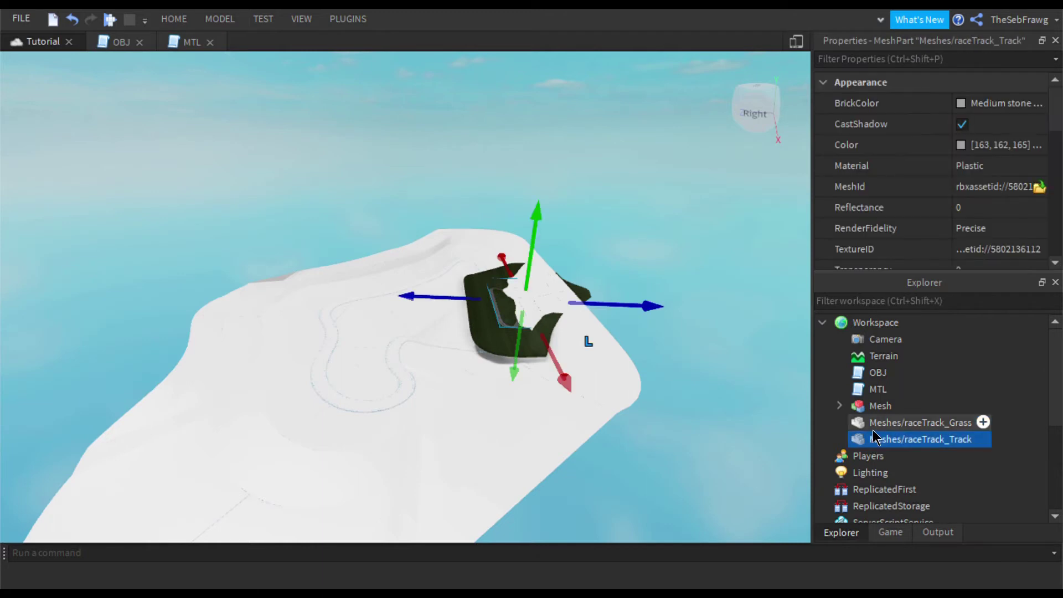
left_click(873, 427, "ctrl")
key("ctrl+g")
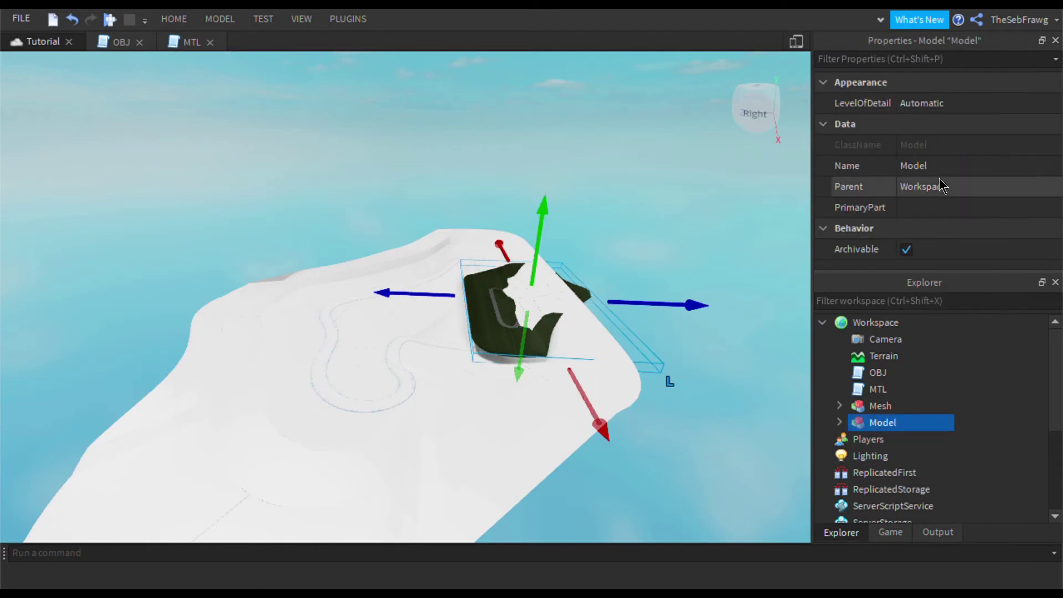
left_click(930, 166)
type("Tracj")
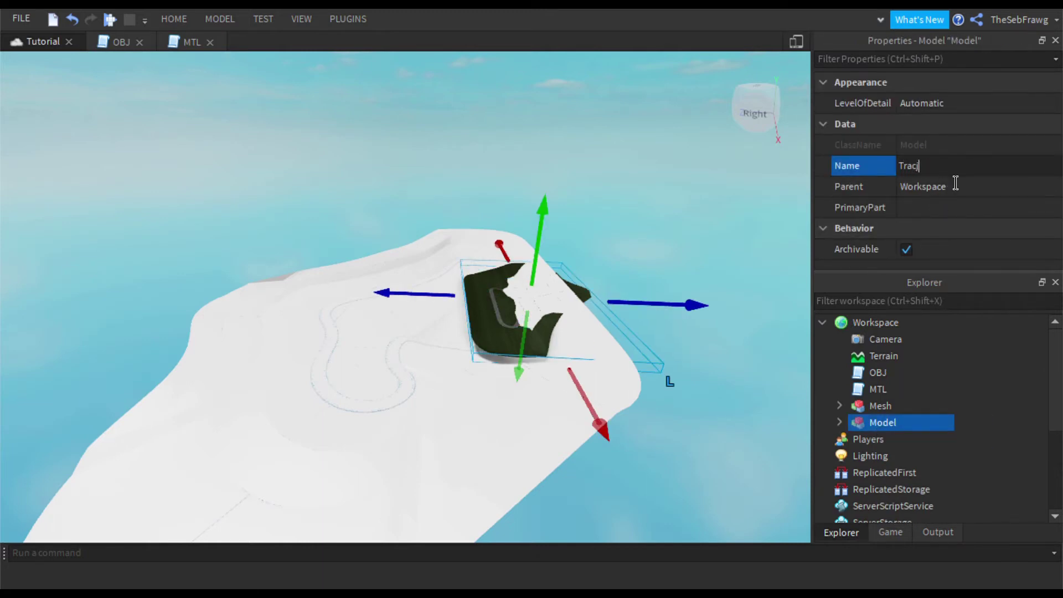
key("Return")
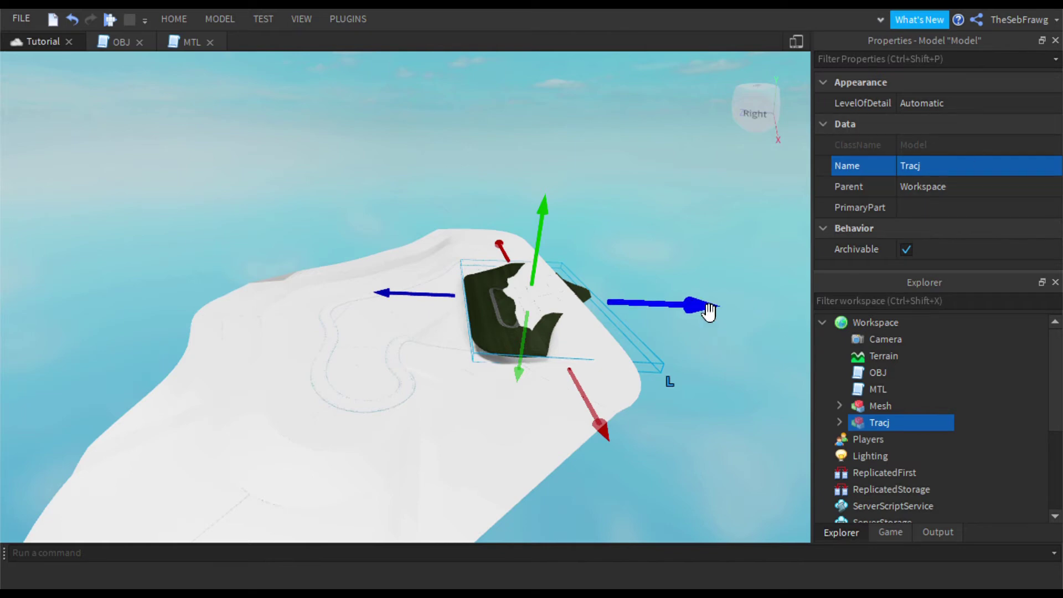
Move the Tracj model over the white collision mesh and scale it up toward the mesh's size
left_click_drag(703, 306, 603, 345)
left_click_drag(448, 389, 421, 484)
key("w")
key("e")
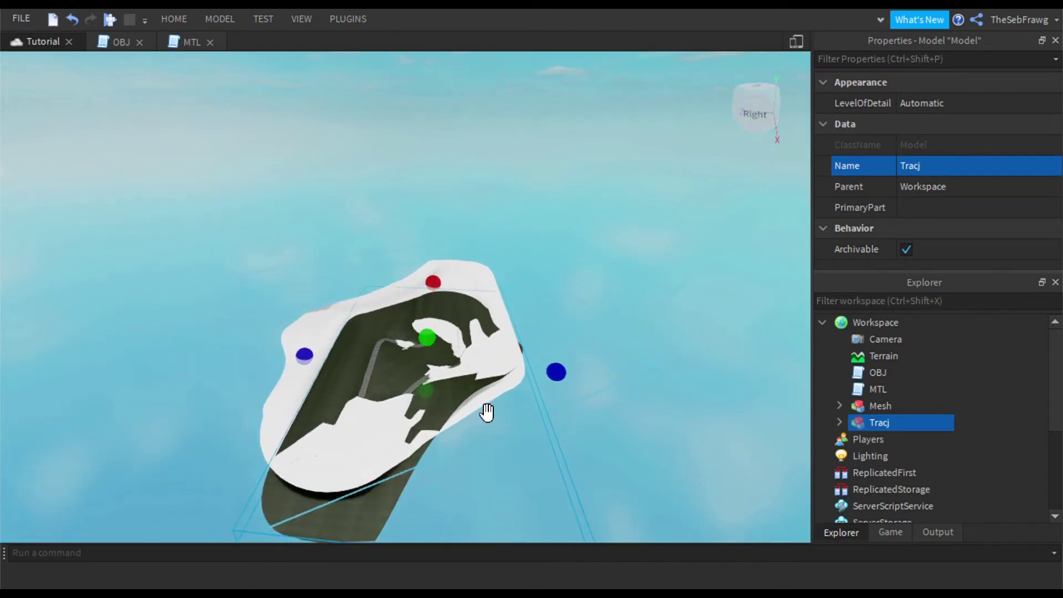
right_click_drag(487, 410, 457, 310)
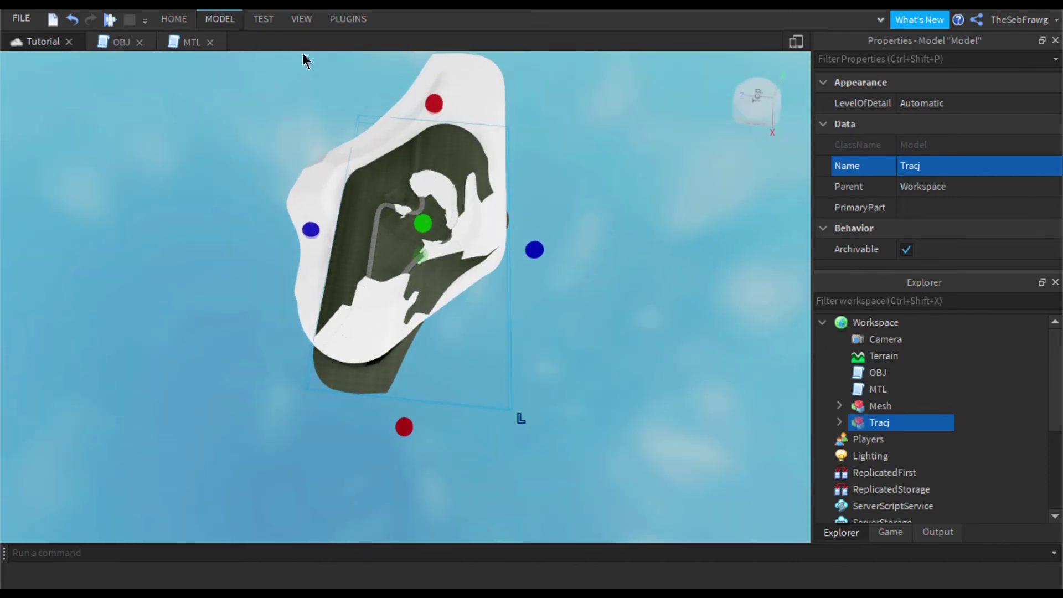
right_click_drag(457, 242, 463, 259)
Rotate the Tracj model to match the collision mesh's orientation and shift it over the mesh
key("ctrl+4")
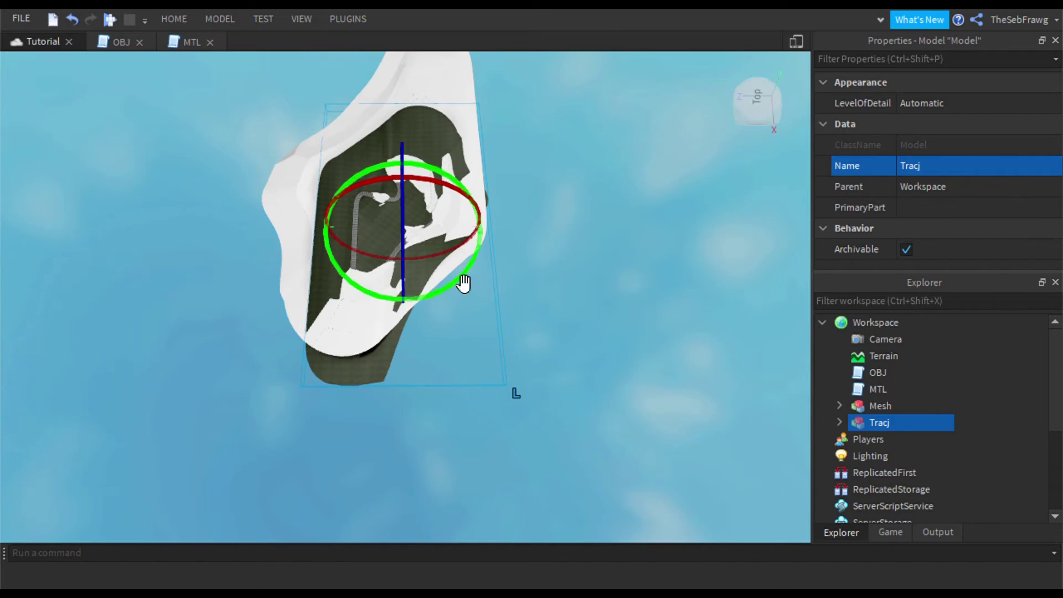
left_click_drag(463, 283, 430, 109)
key("ctrl+2")
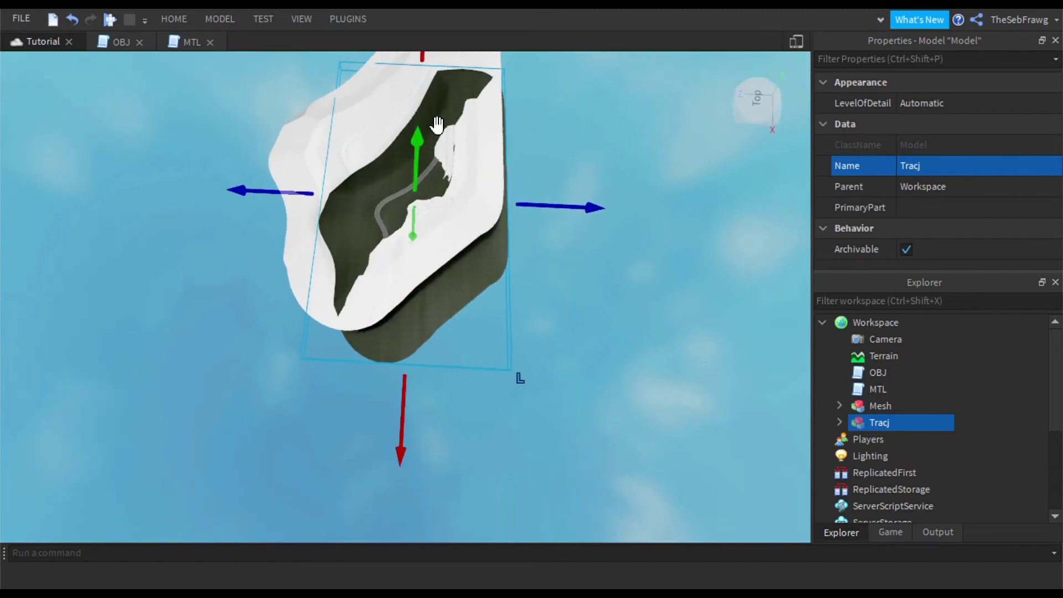
key("e")
key("w")
right_click_drag(434, 124, 446, 166)
left_click_drag(446, 169, 421, 94)
left_click_drag(590, 275, 567, 287)
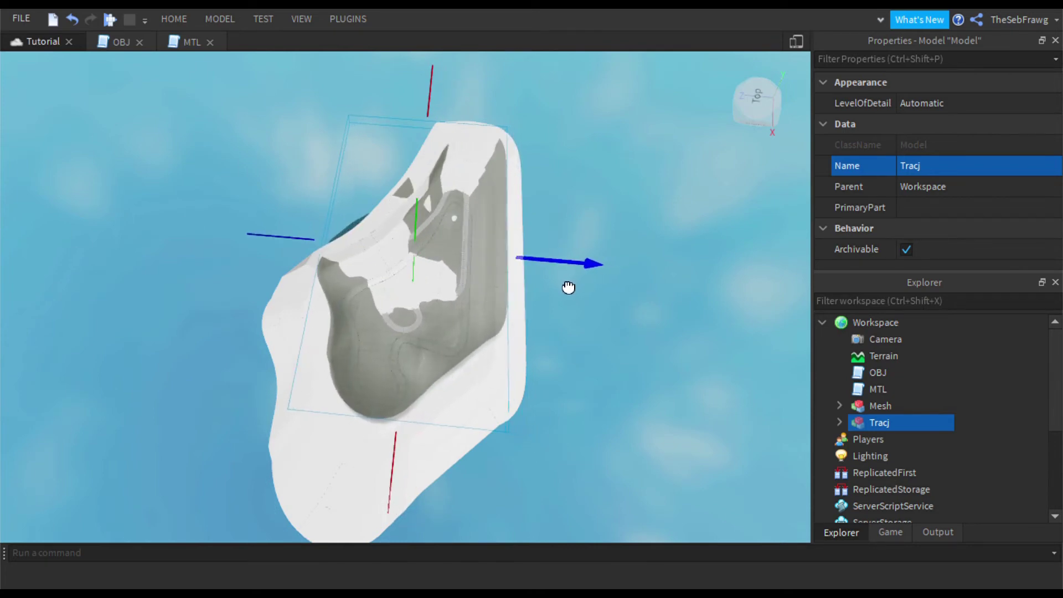
Enlarge the Tracj model to the collision mesh's size and align it with the mesh's outline
key("ctrl+3")
left_click_drag(394, 450, 384, 515)
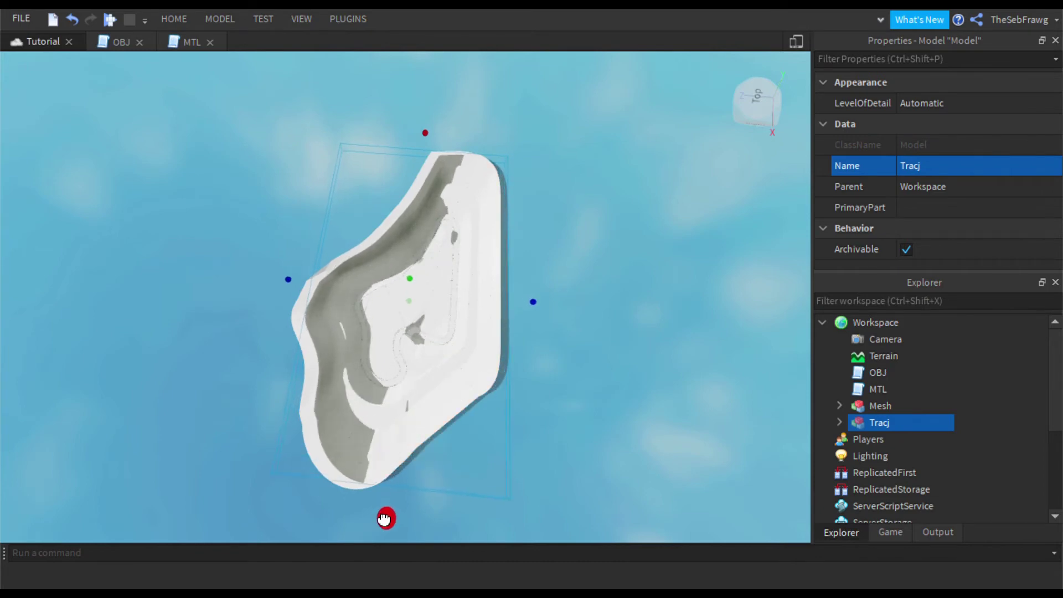
key("ctrl+2")
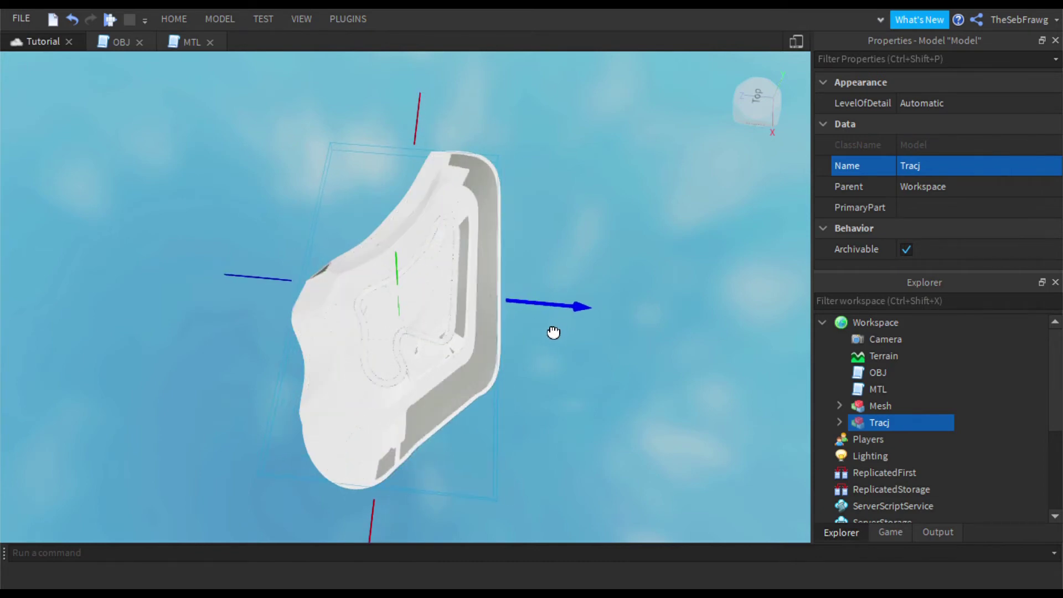
Adjust the Tracj model's height so its grass and track surfaces cover the collision mesh, and check the fit from above
right_click_drag(545, 321, 735, 185)
key("w")
key("s")
key("s")
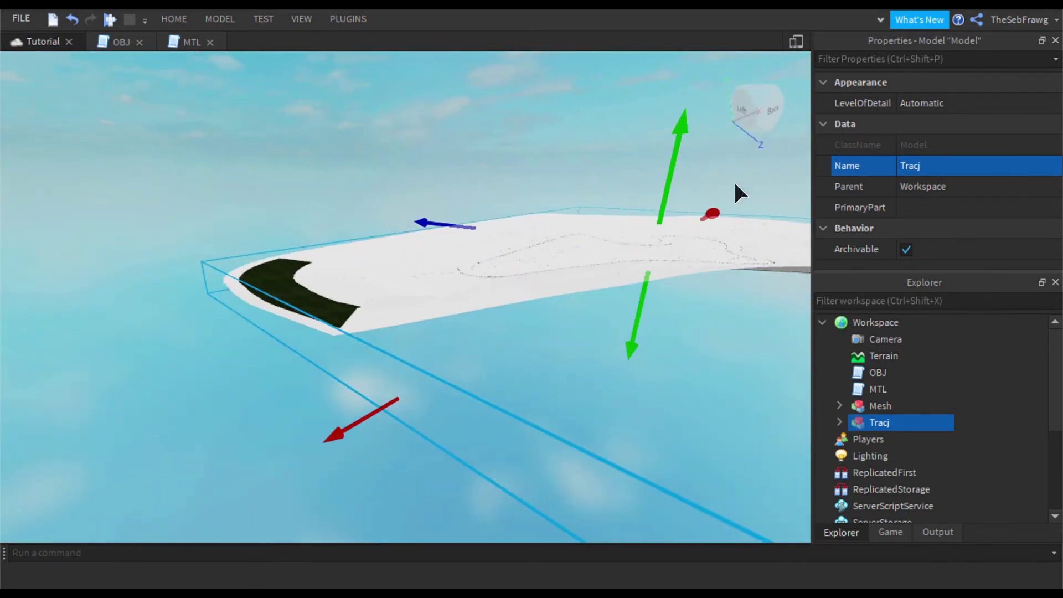
left_click_drag(676, 183, 664, 203)
right_click_drag(370, 304, 373, 310)
key("w")
key("s")
right_click_drag(523, 371, 453, 375)
scroll(551, 321, "up", 5)
scroll(496, 409, "down", 4)
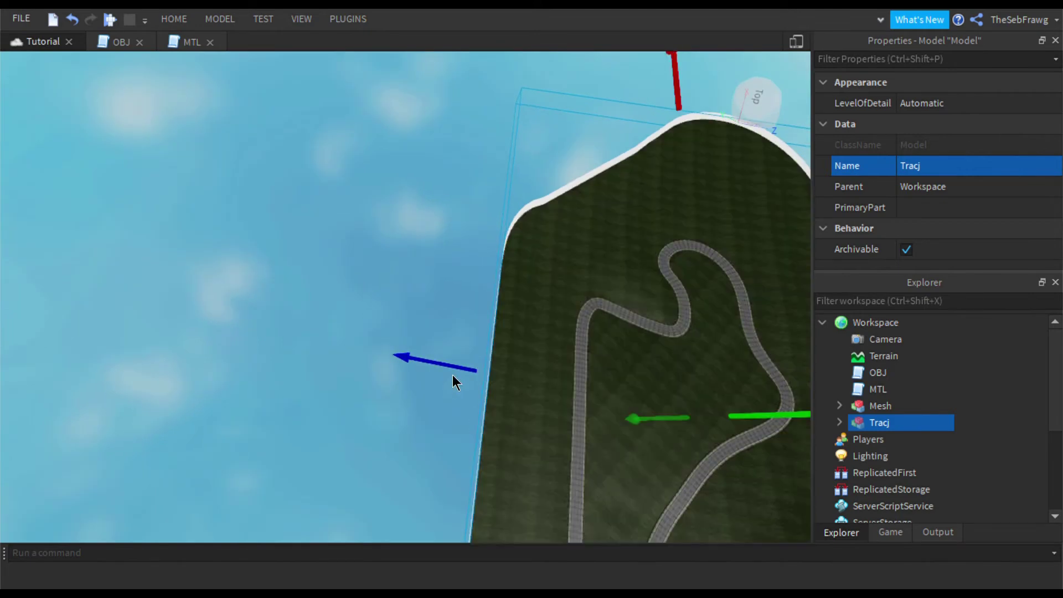
scroll(610, 327, "down", 10)
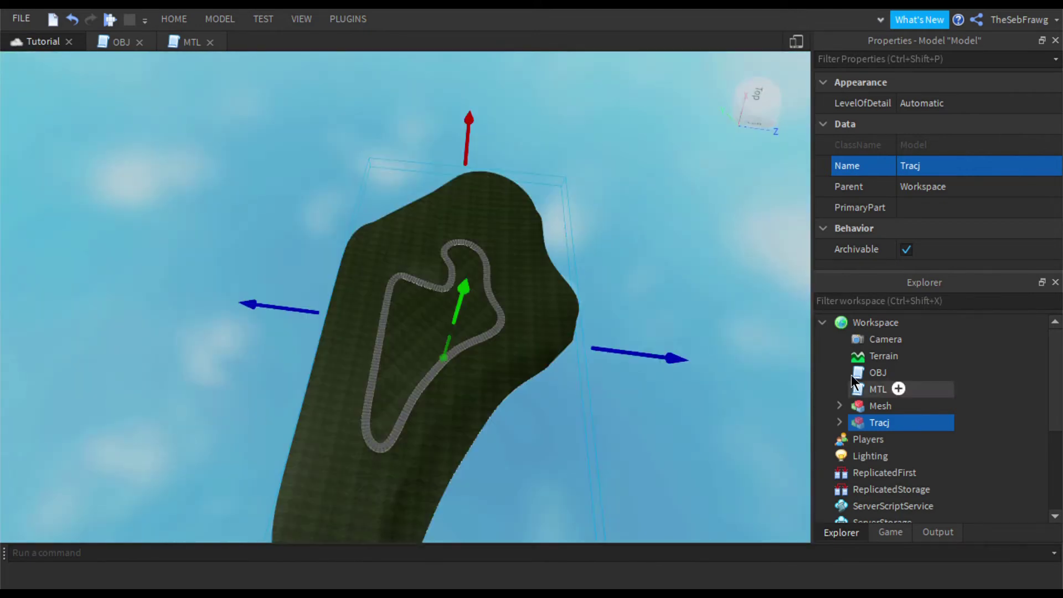
Correct the model's name to Track and group it with the collision Mesh under the name Racetrack
left_click(918, 166)
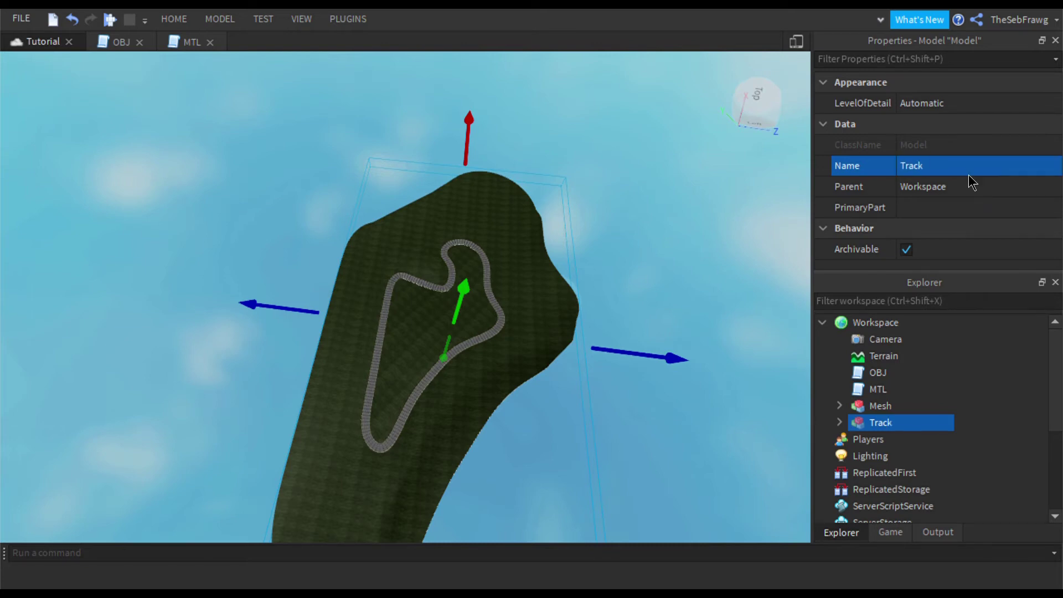
left_click(865, 406, "ctrl")
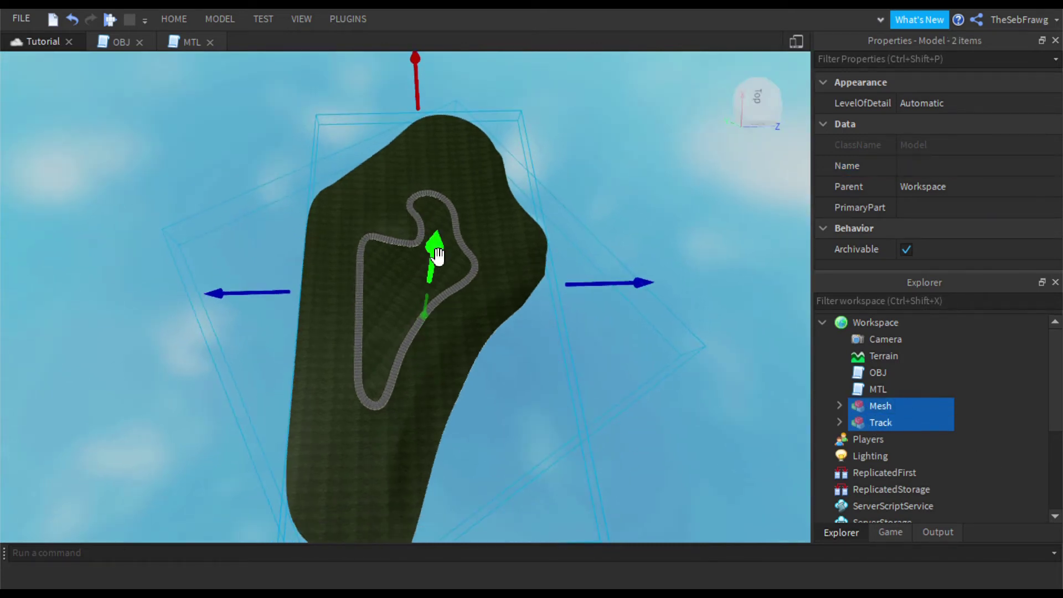
key("ctrl+g")
left_click(949, 167)
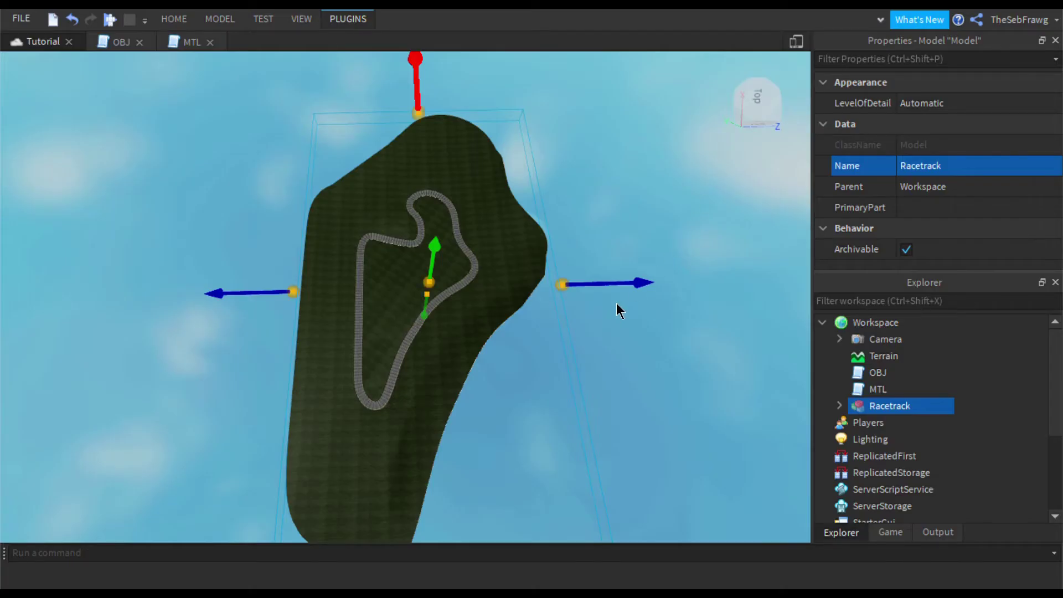
Enlarge the whole Racetrack model, collision parts included, with the resize plugin's scaling handles
right_click_drag(572, 296, 572, 296)
scroll(571, 297, "down", 3)
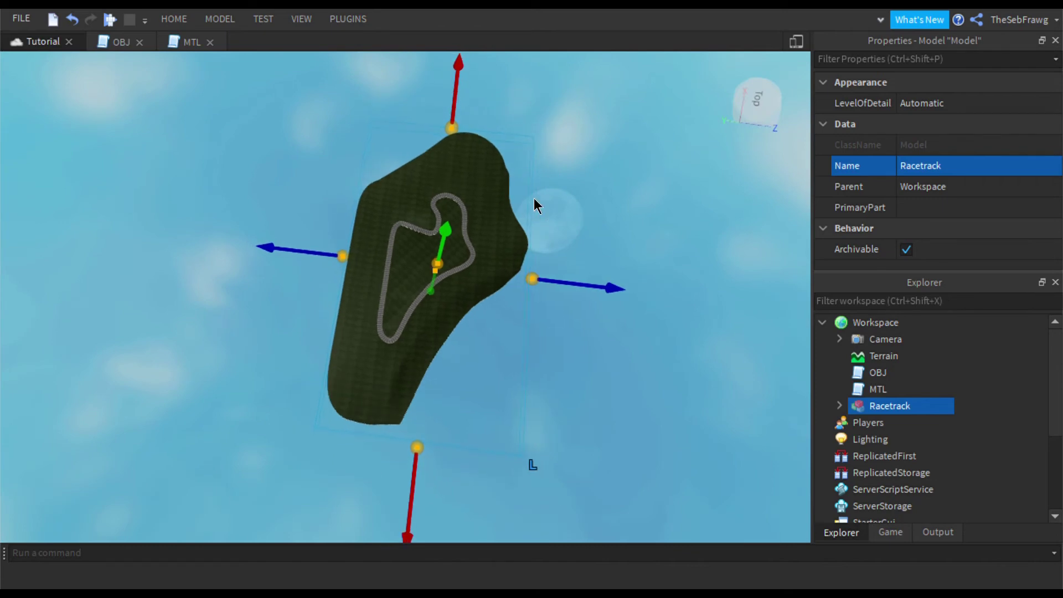
left_click_drag(459, 139, 611, 192)
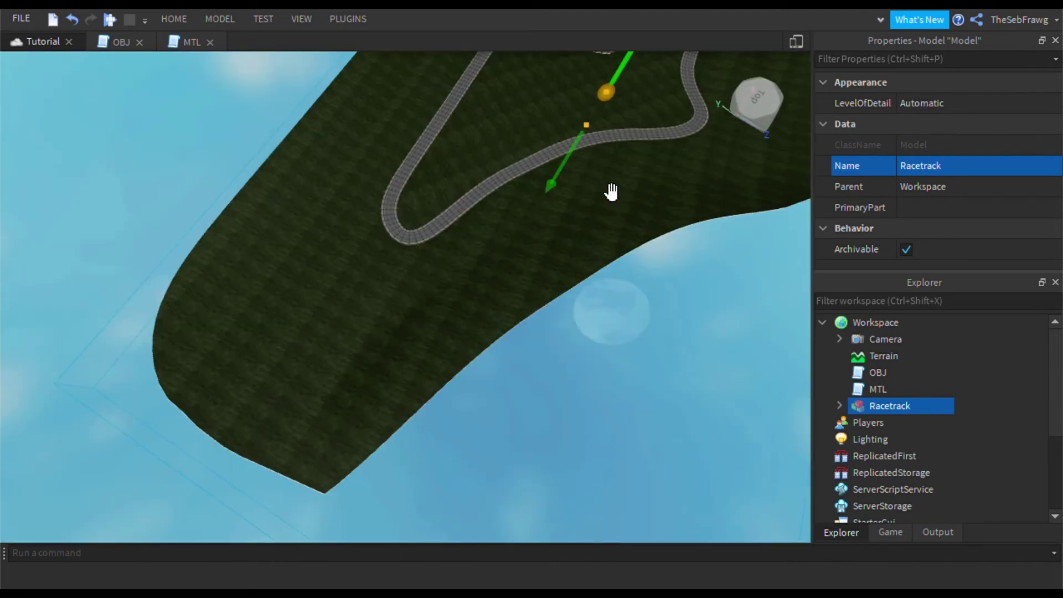
scroll(611, 192, "down", 5)
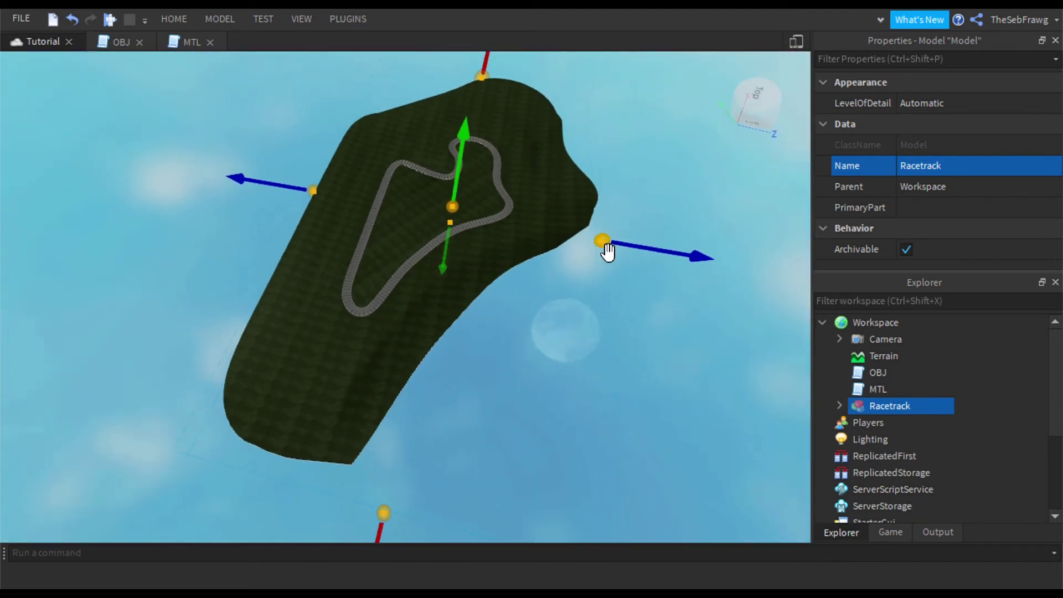
left_click_drag(611, 255, 719, 261)
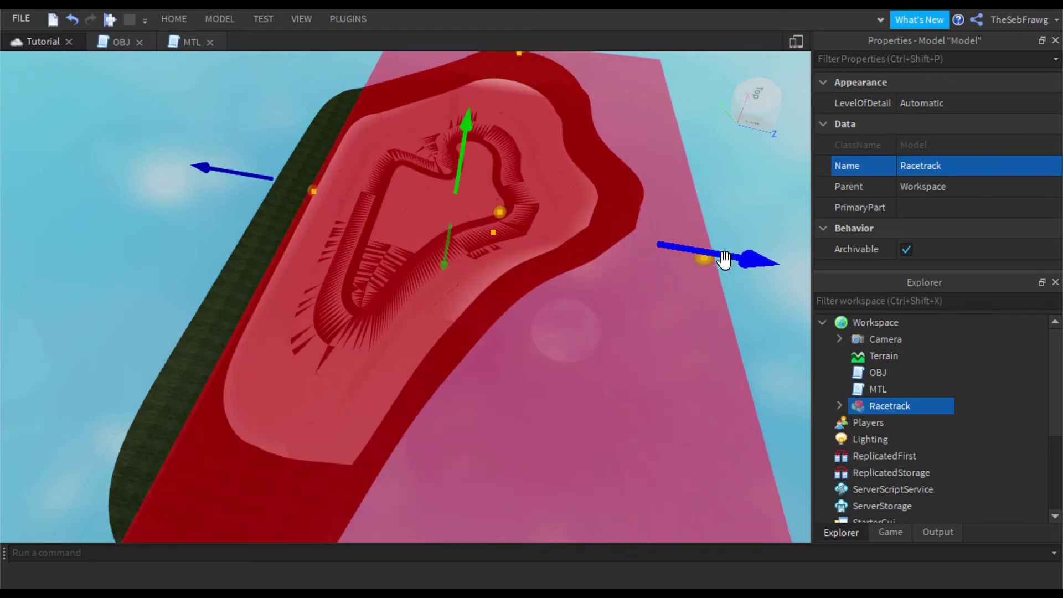
Open the Toolbox and show the My Models inventory
right_click_drag(654, 274, 646, 264)
scroll(655, 275, "up", 5)
key("w")
key("q")
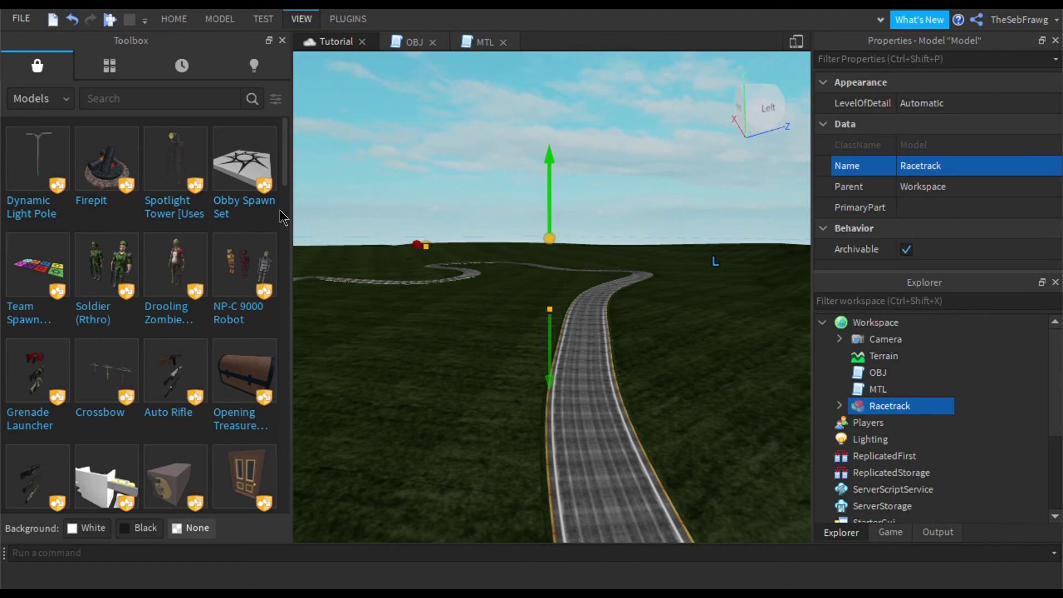
left_click(110, 65)
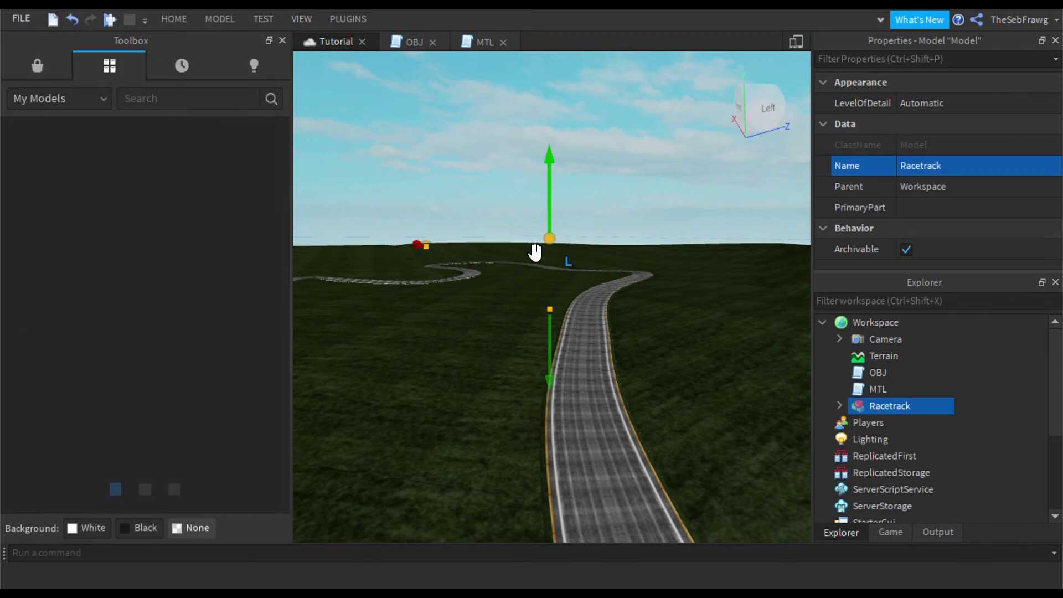
Insert the 2015 Audi RS3 Sportback from the saved models and place it on the racetrack's road
right_click_drag(536, 247, 553, 279)
key("w")
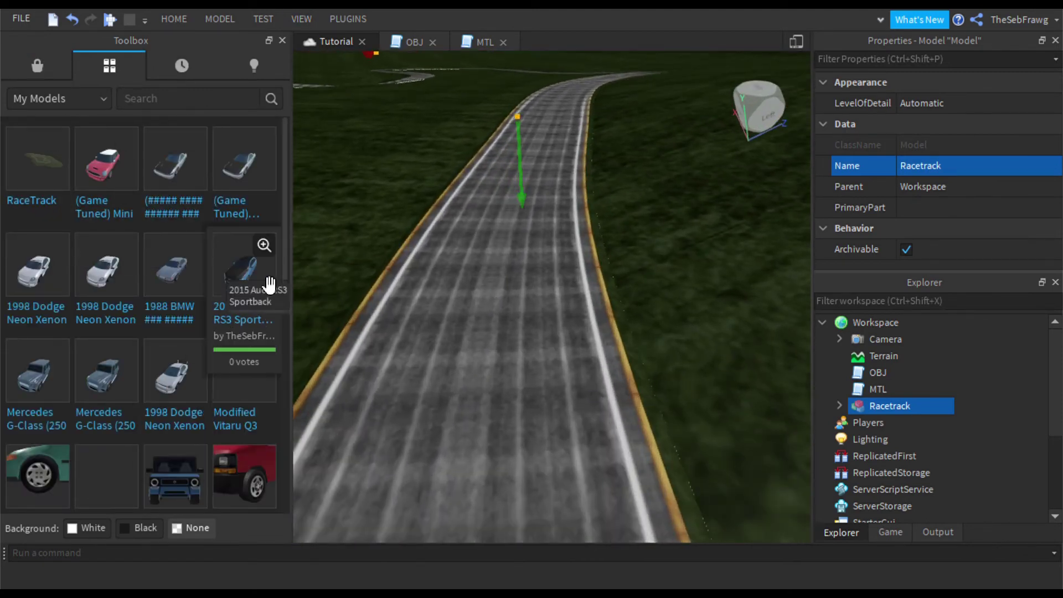
left_click(275, 294)
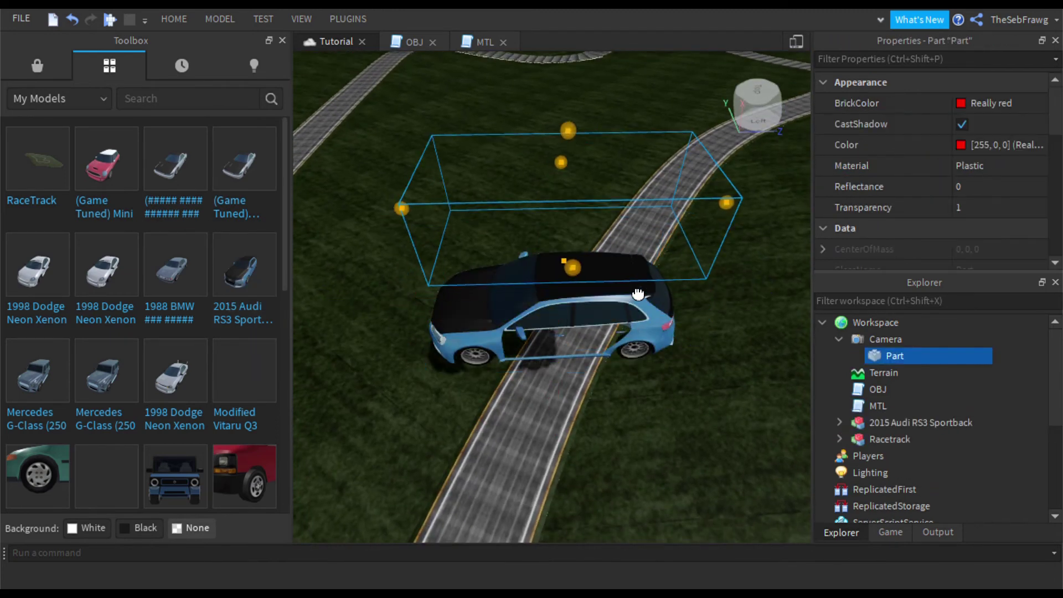
left_click_drag(636, 330, 695, 209)
right_click_drag(766, 216, 766, 216)
scroll(612, 244, "down", 5)
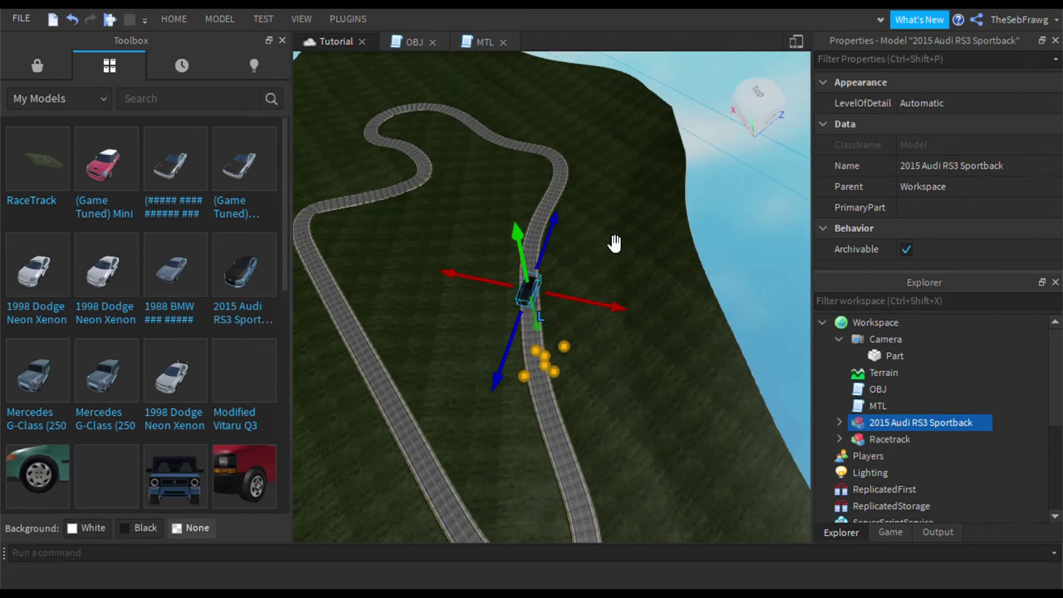
Adjust the overall size of the Racetrack model with the resize handles, using the car as a scale reference
left_click(614, 244)
scroll(678, 157, "down", 1)
left_click_drag(696, 129, 704, 84)
scroll(488, 281, "down", 10)
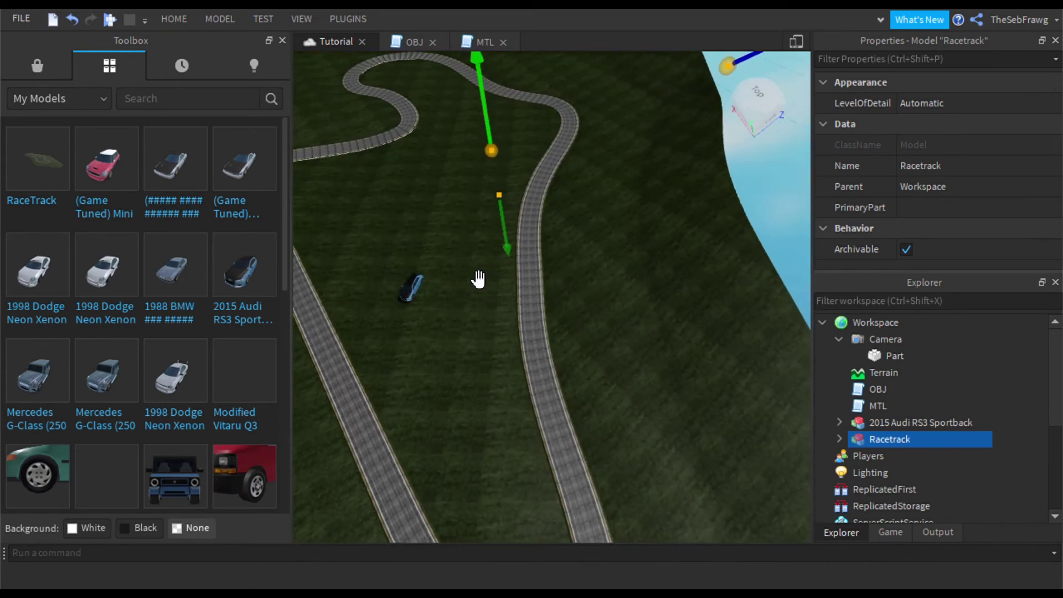
scroll(480, 276, "down", 8)
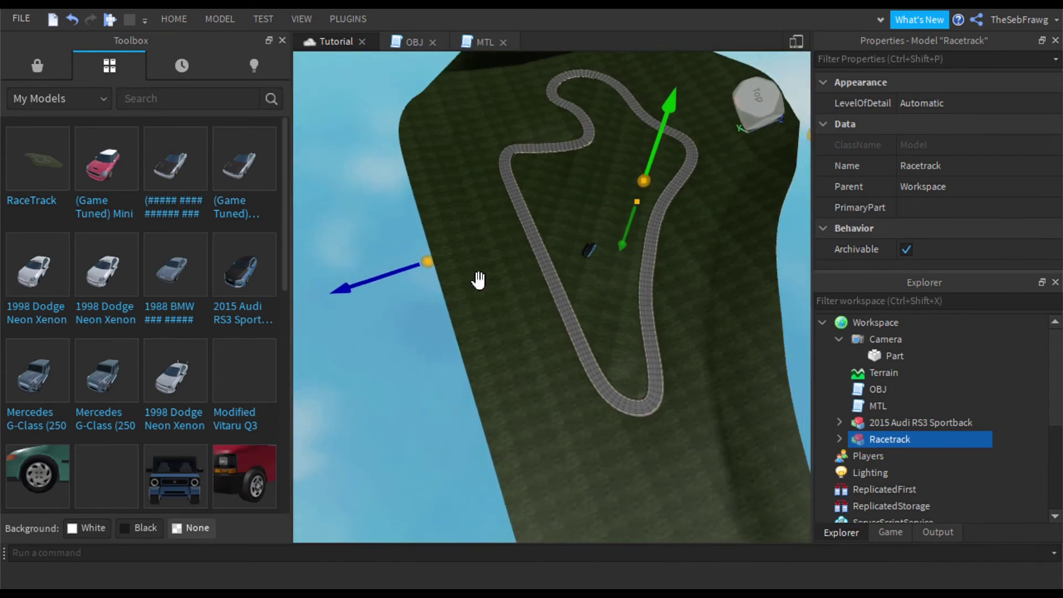
left_click_drag(440, 270, 321, 380)
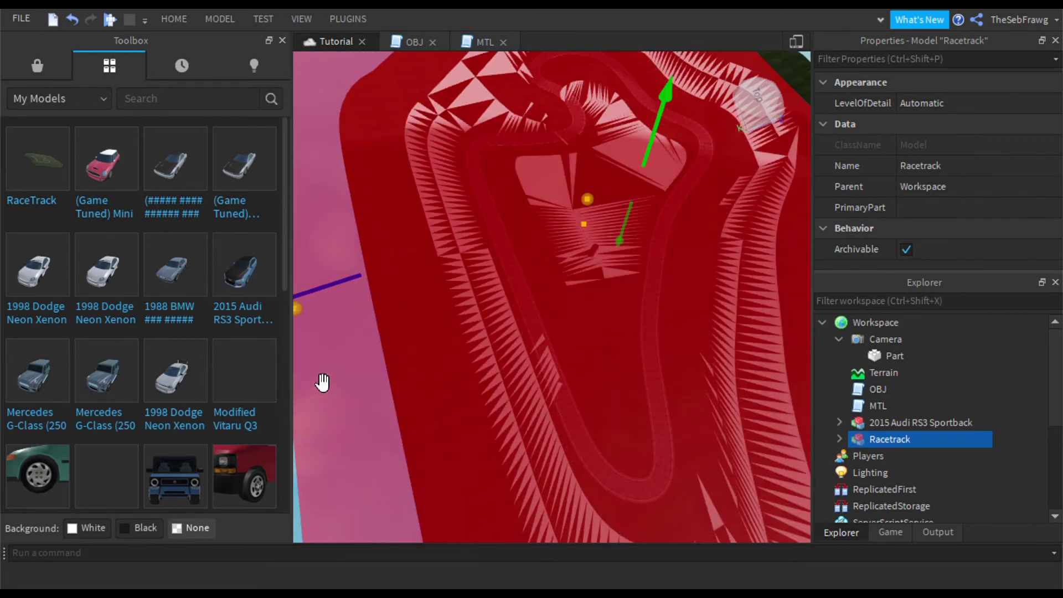
scroll(485, 313, "down", 5)
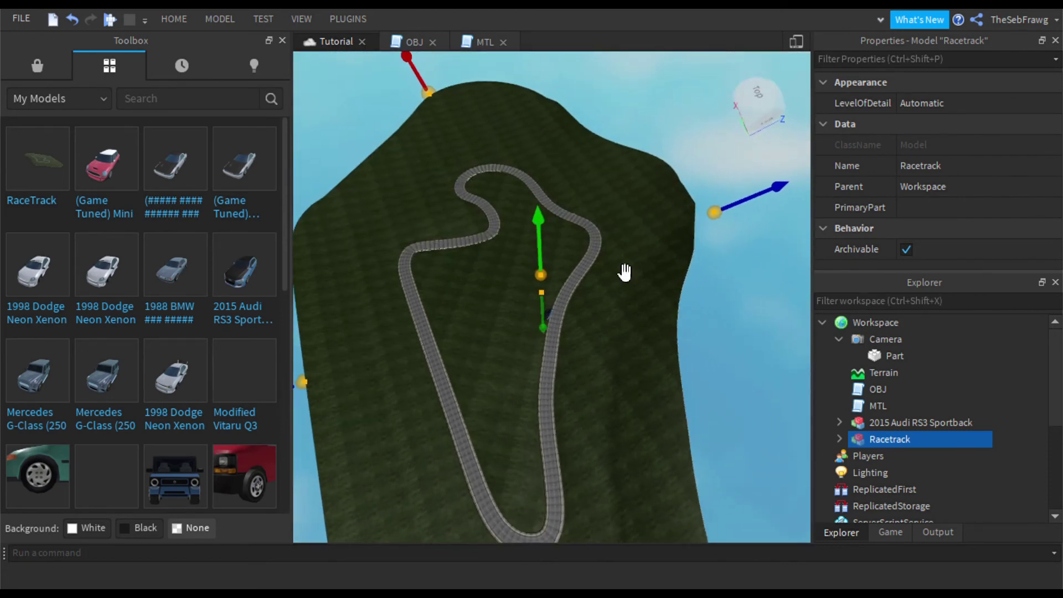
left_click_drag(710, 211, 767, 222)
left_click_drag(723, 195, 545, 305)
left_click(472, 297)
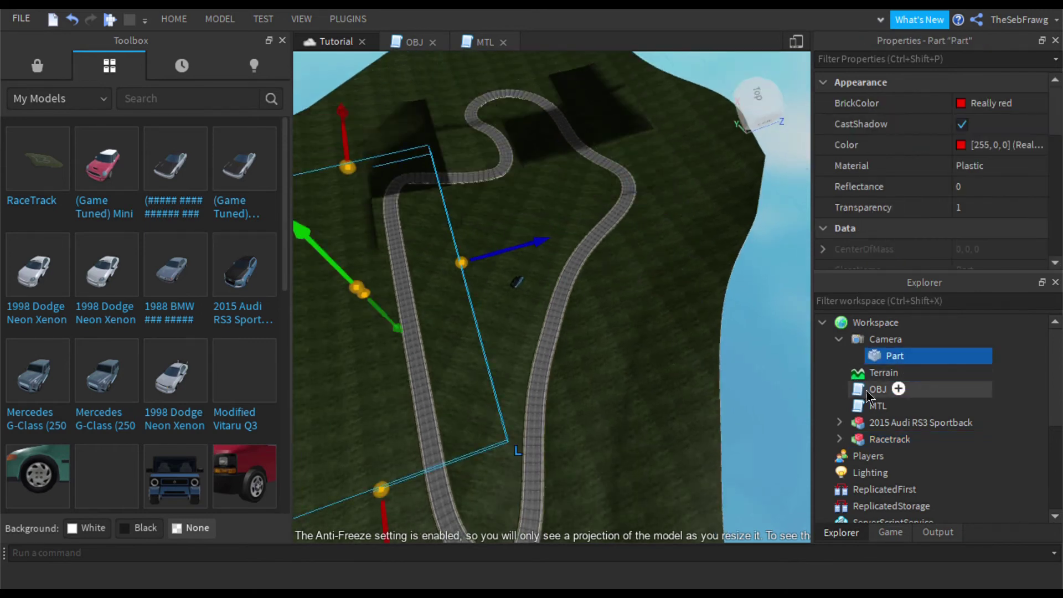
Compare the resized road with the car and move the 2015 Audi RS3 Sportback from the grass onto the road
left_click(886, 439)
scroll(505, 309, "up", 2)
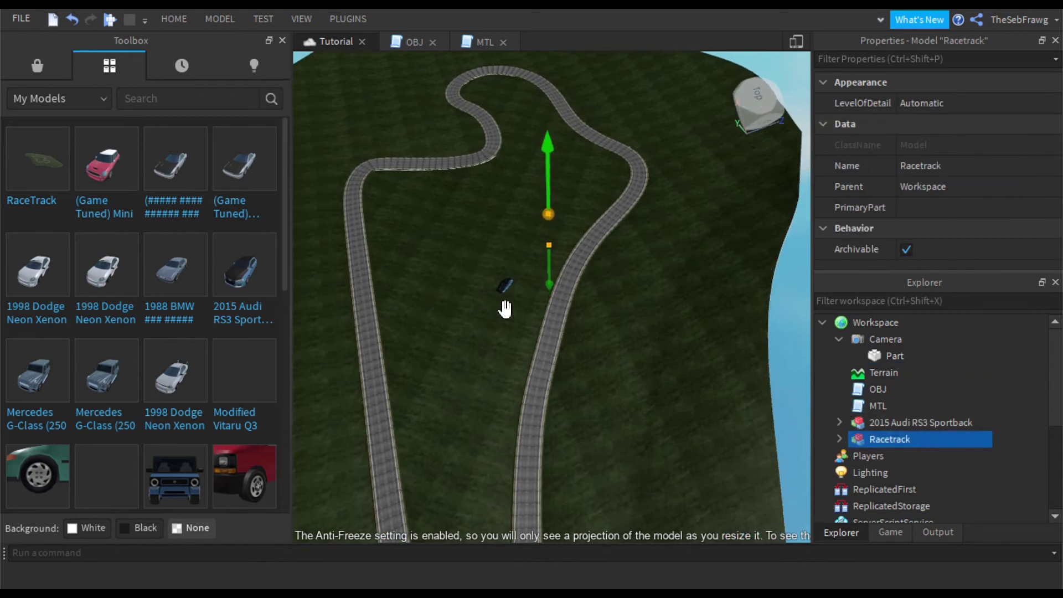
scroll(505, 309, "up", 5)
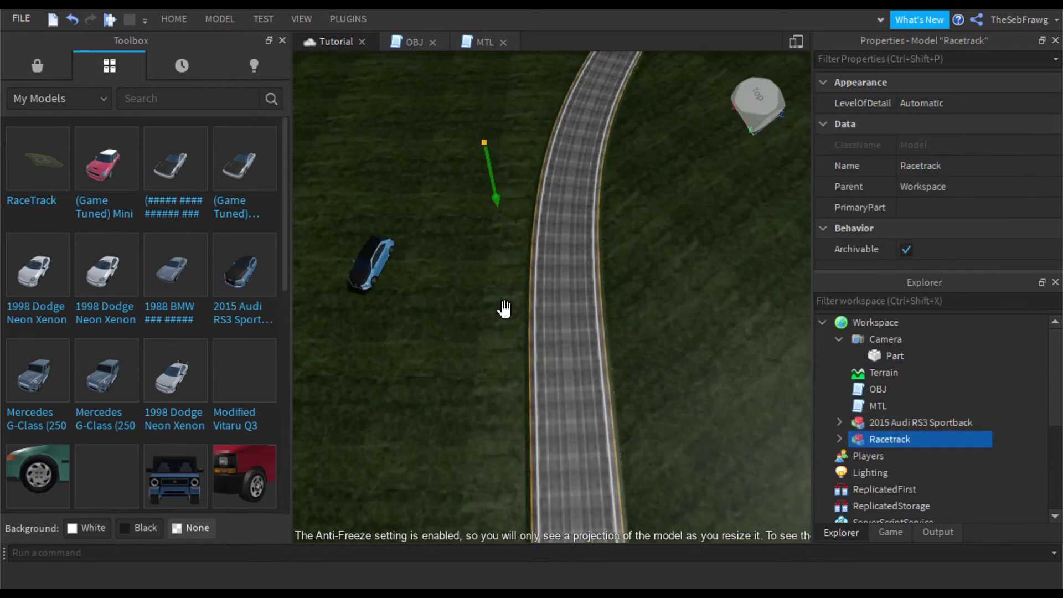
left_click(455, 312)
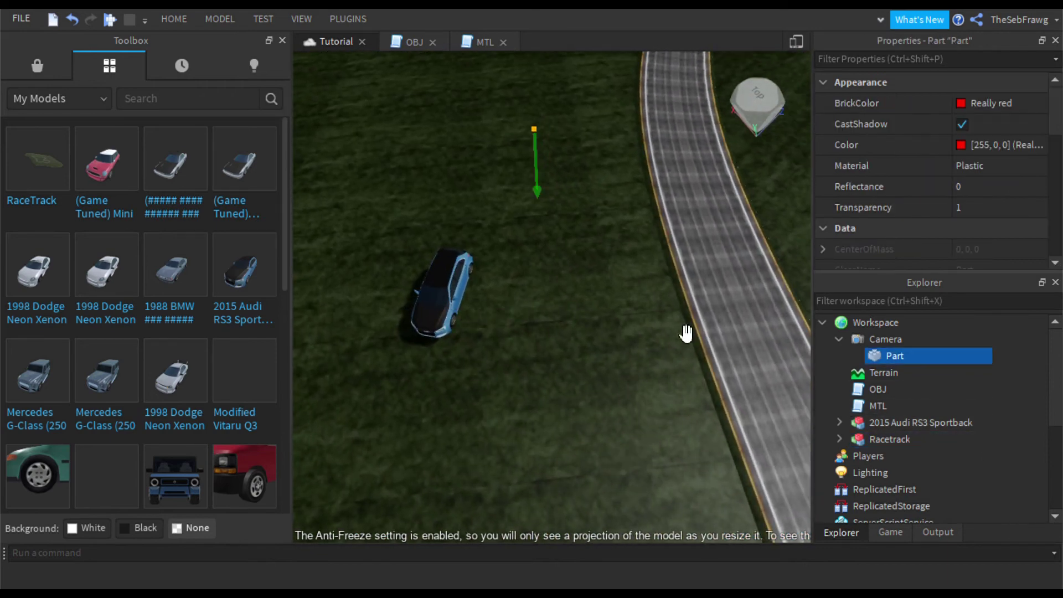
left_click(885, 424)
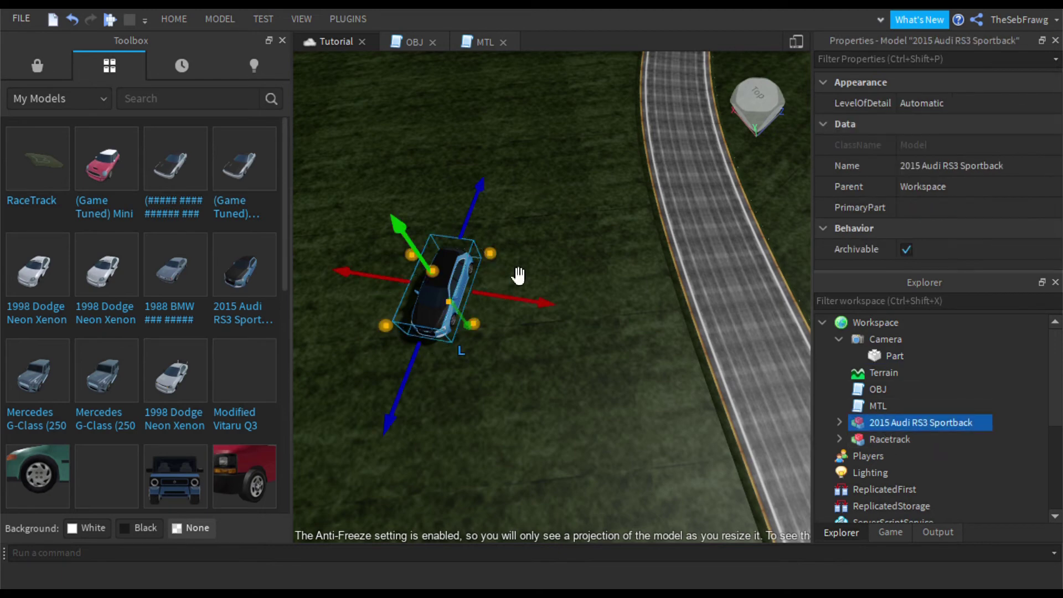
left_click_drag(516, 303, 673, 357)
Fine-tune the Racetrack model's scale once more so the road width suits the car
scroll(672, 357, "down", 15)
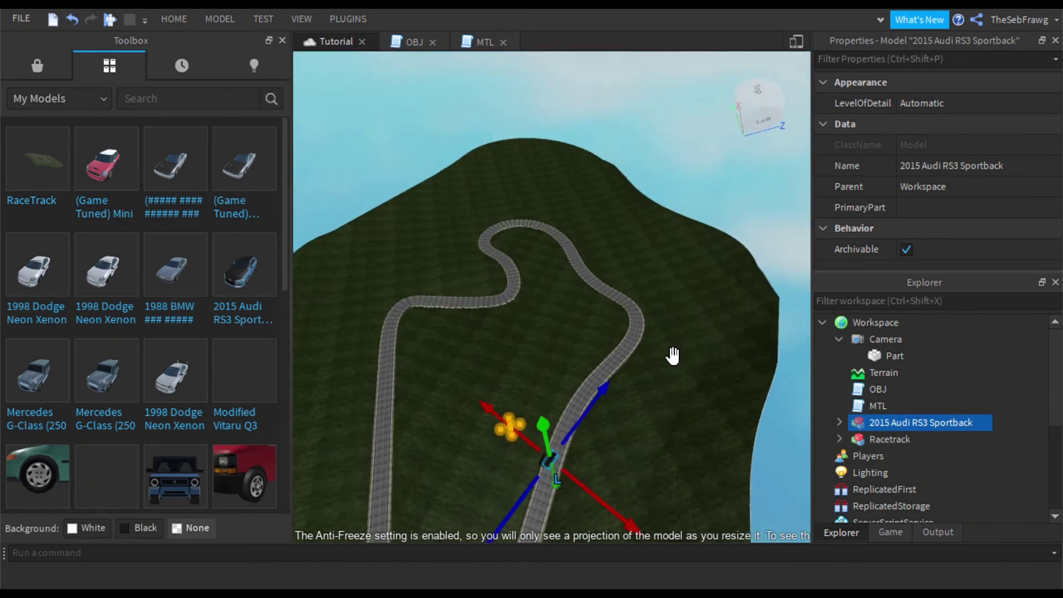
scroll(674, 353, "down", 2)
left_click(710, 326)
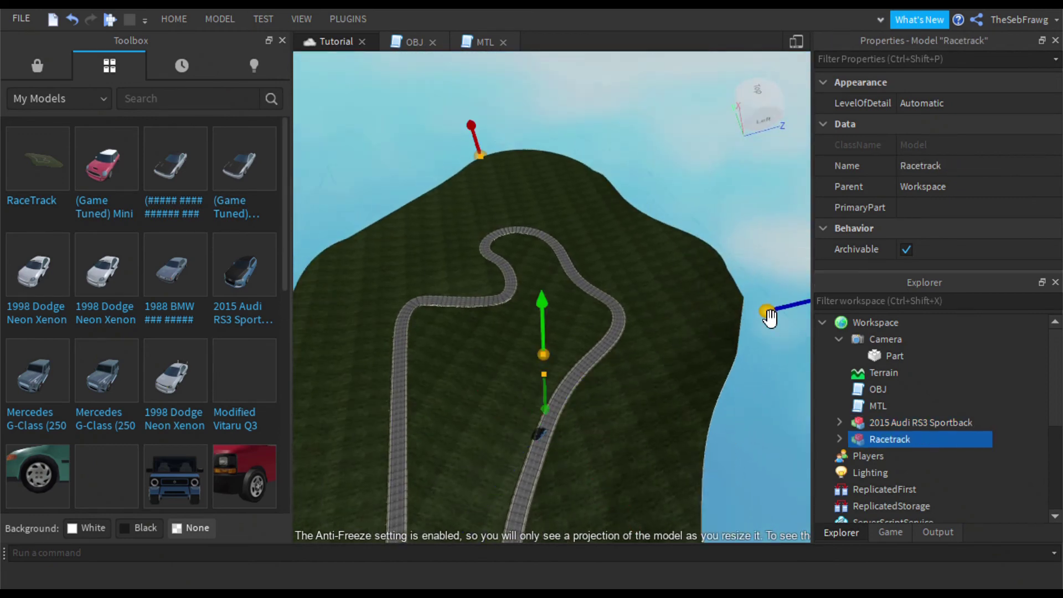
mouse_move(779, 317)
left_mouse_down()
mouse_move(790, 316)
mouse_move(766, 310)
left_mouse_up()
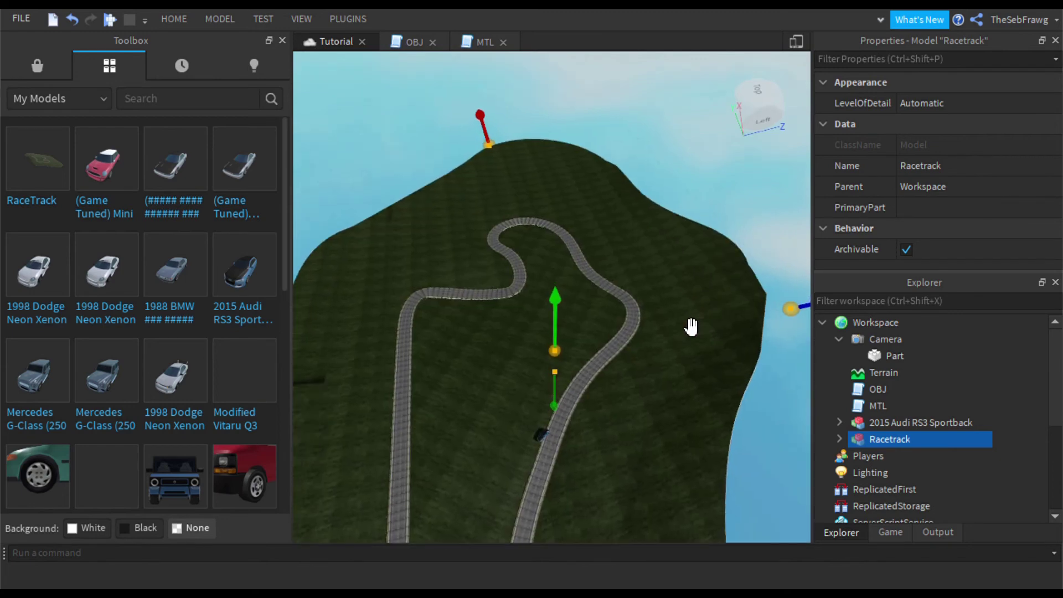
Move the 2015 Audi RS3 Sportback back onto the road and lower it to the track surface
scroll(691, 325, "up", 6)
scroll(507, 360, "up", 5)
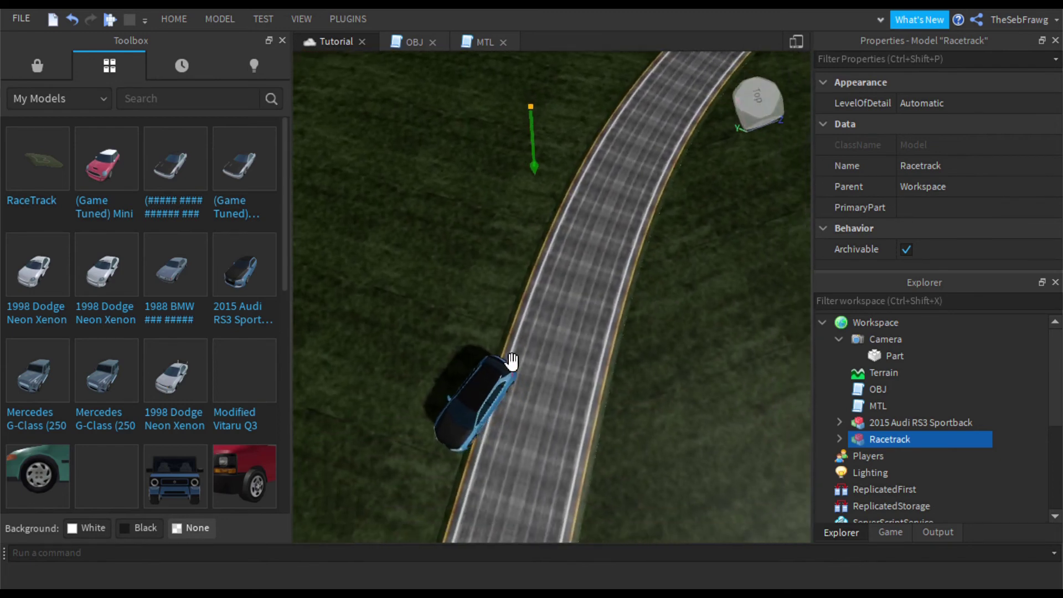
left_click(490, 375)
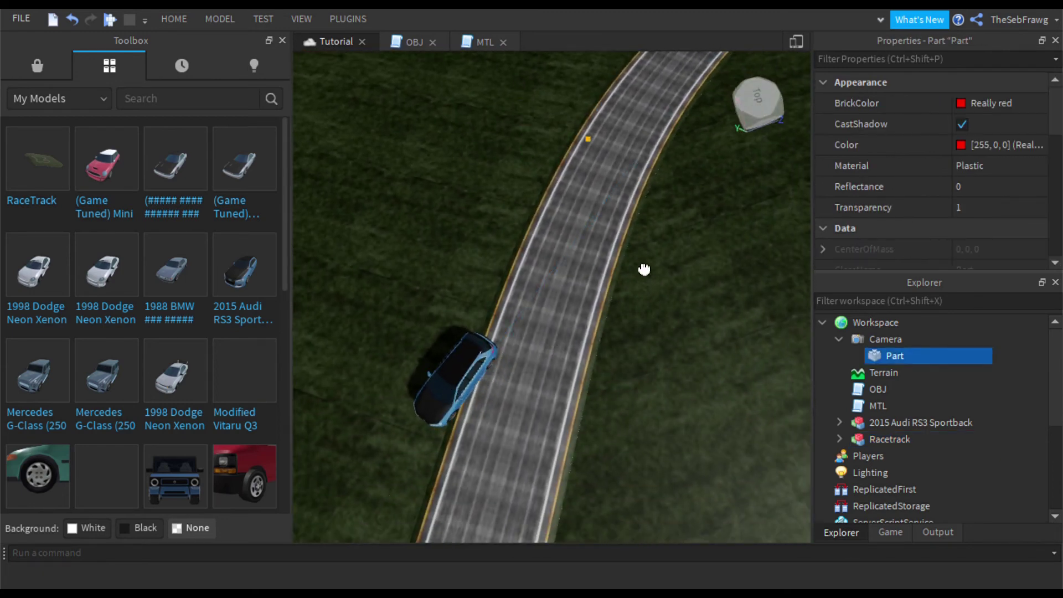
left_click_drag(454, 381, 524, 360)
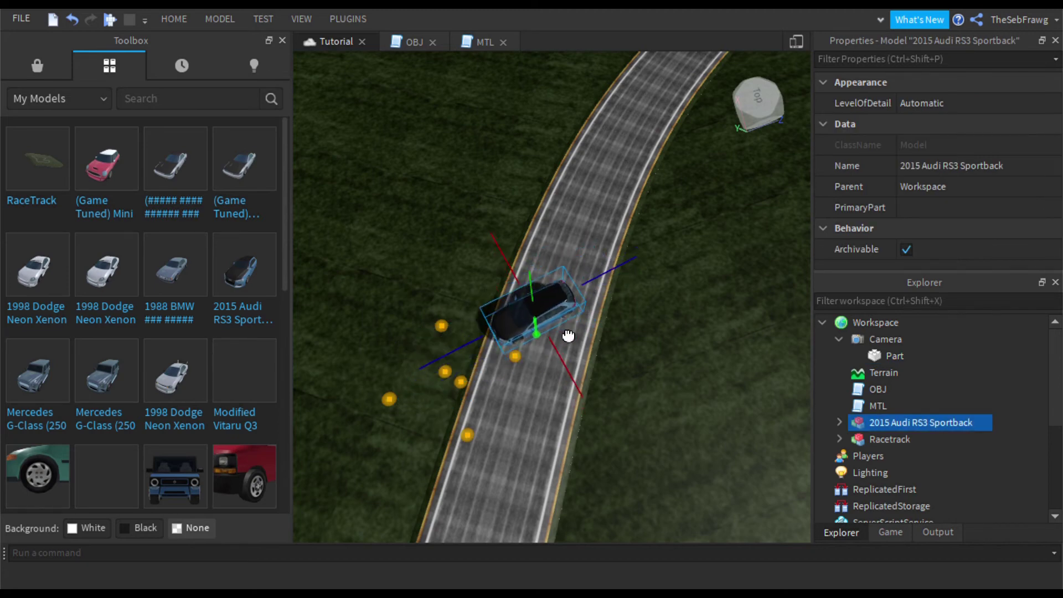
right_click_drag(563, 328, 563, 328)
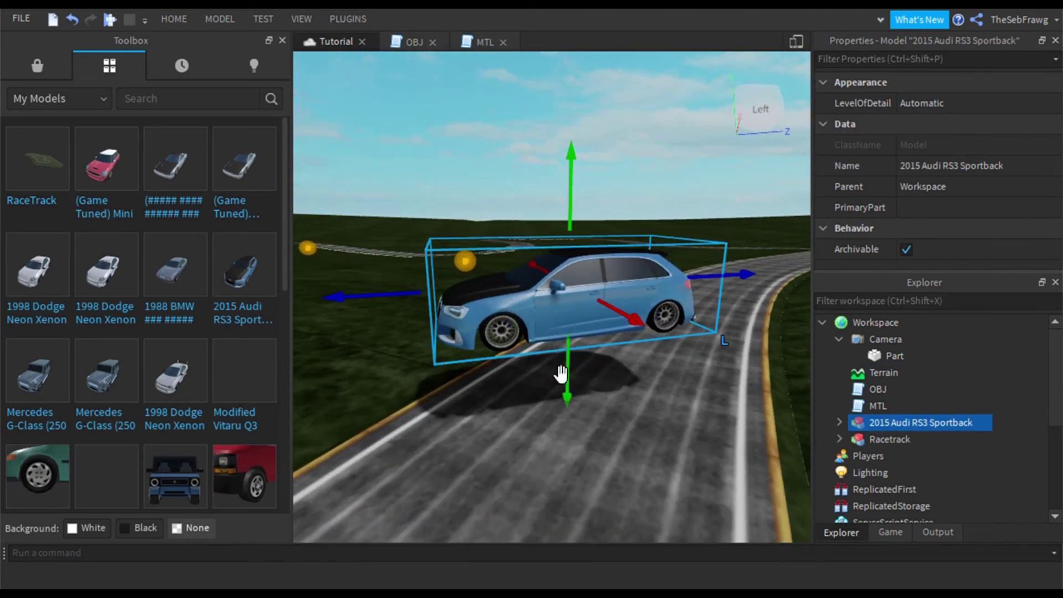
left_click_drag(569, 395, 596, 458)
right_click_drag(596, 458, 580, 309)
key("f")
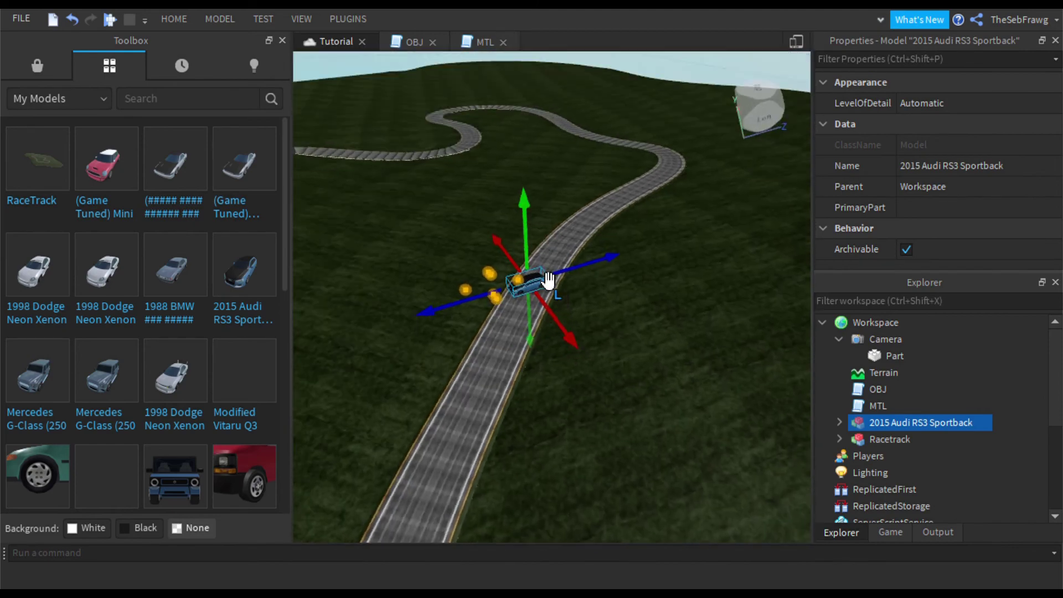
Close the Toolbox and check the car's placement on the track in the enlarged view
left_click(282, 40)
key("w")
right_click_drag(504, 338, 507, 337)
key("a")
key("d")
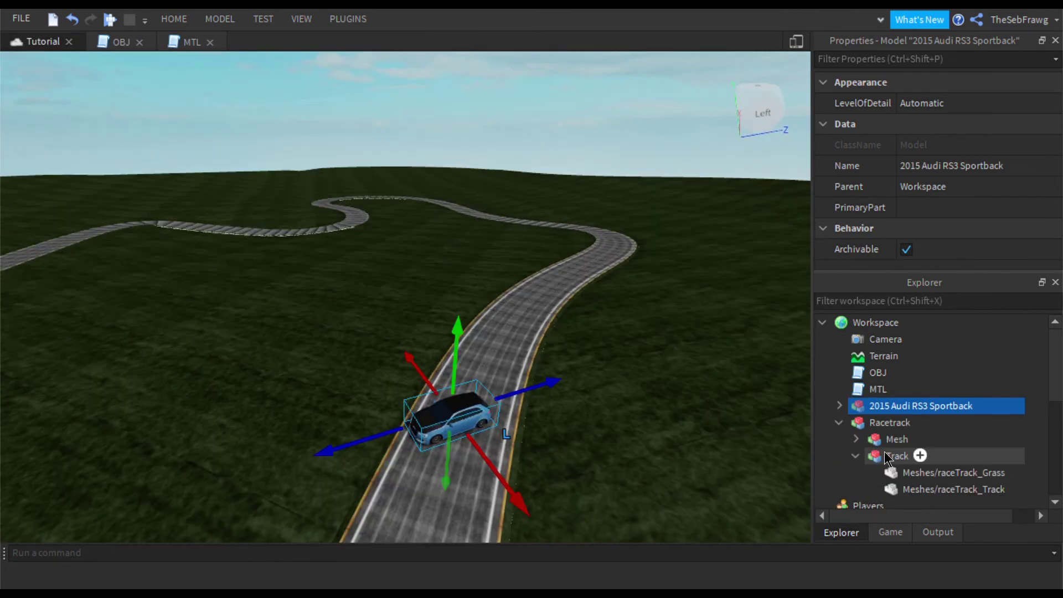
Anchor the Meshes/raceTrack_Grass and Meshes/raceTrack_Track parts and turn off their CanCollide property
left_click(942, 472)
left_click(947, 490, "shift")
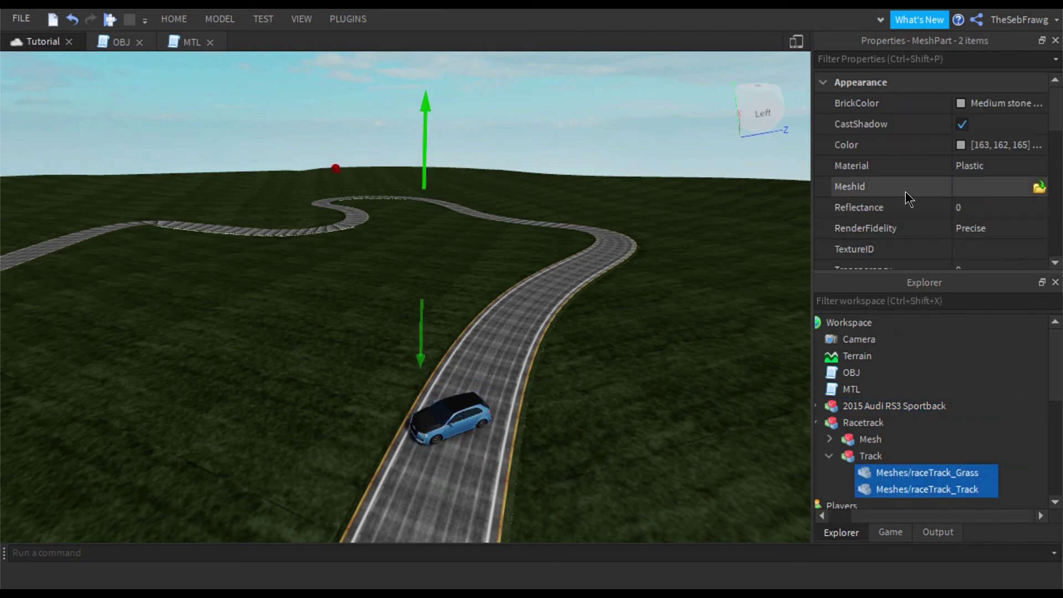
left_click(1055, 40)
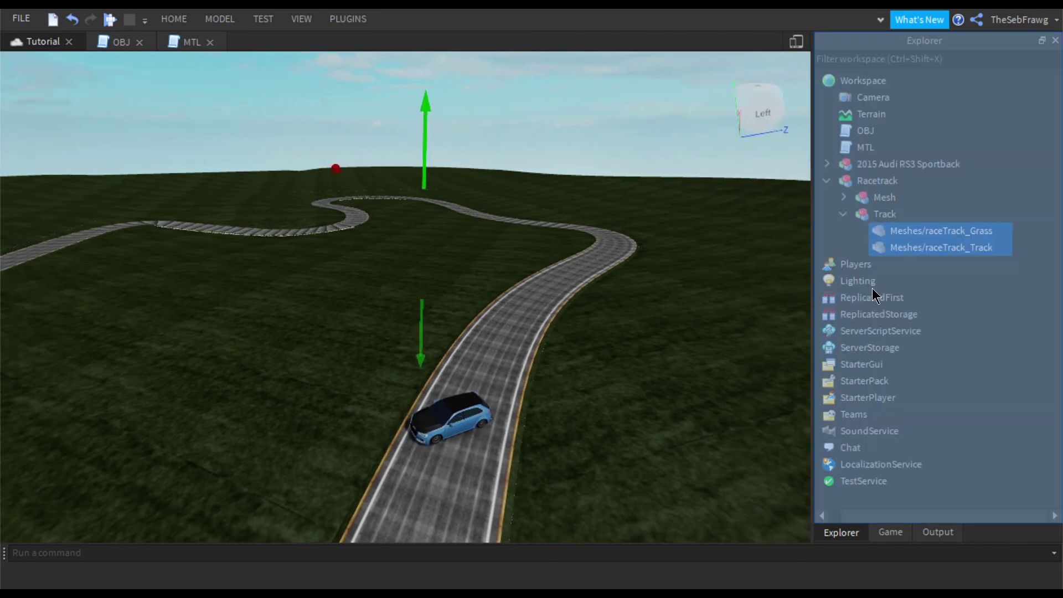
scroll(895, 356, "down", 5)
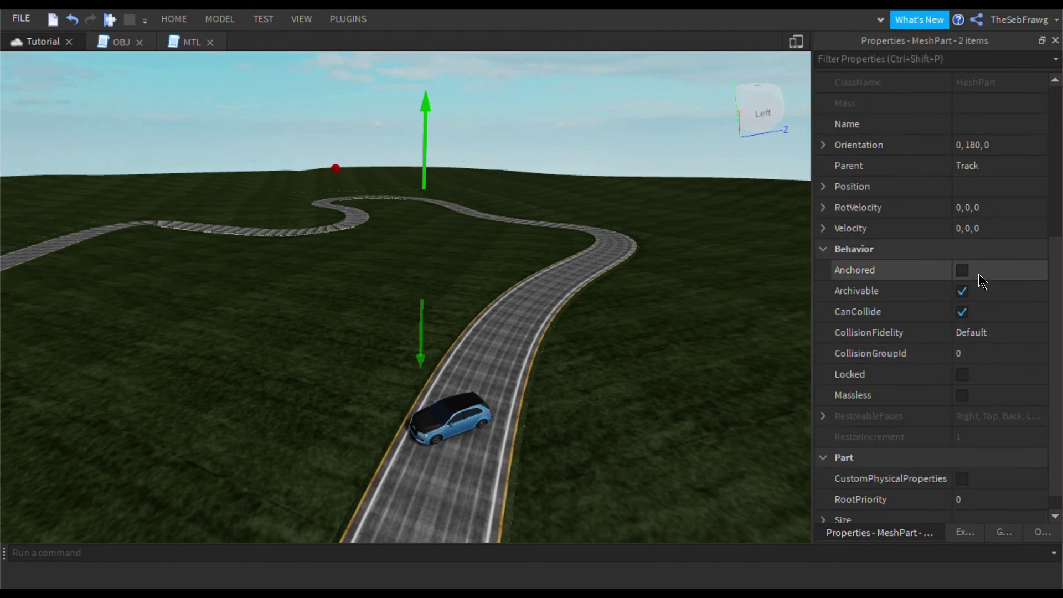
left_click(963, 271)
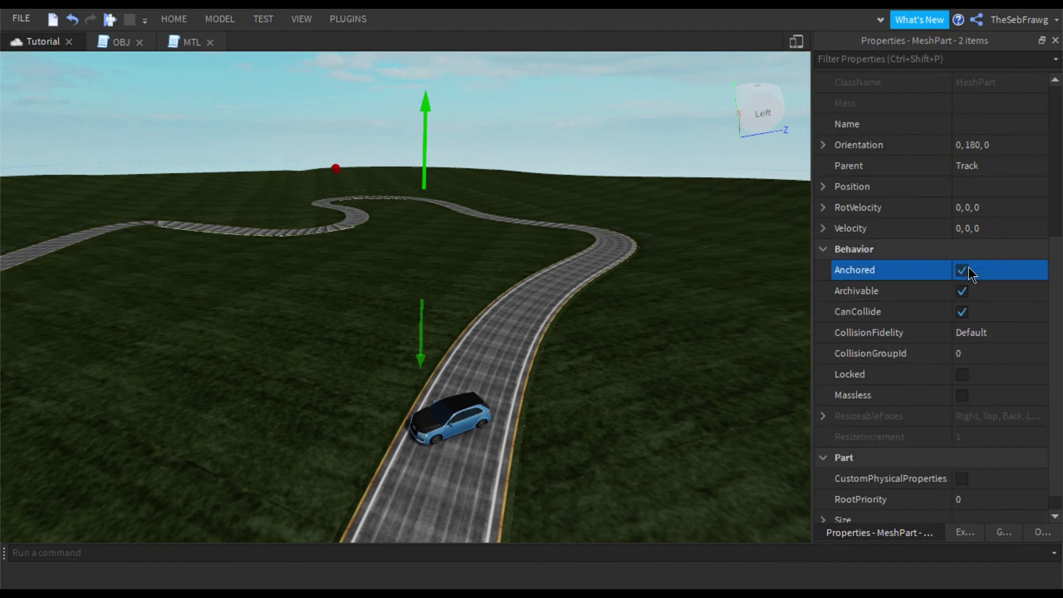
left_click(962, 313)
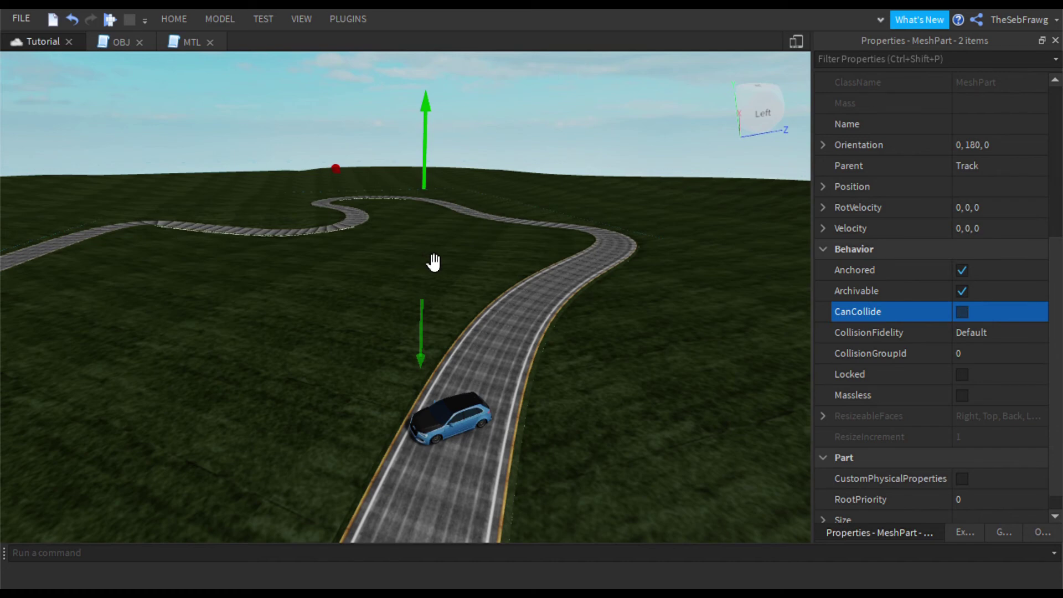
View the white collision wedges from below the track and expand the Mesh model to list its Wedge parts
right_click_drag(433, 262, 456, 302)
key("d")
key("q")
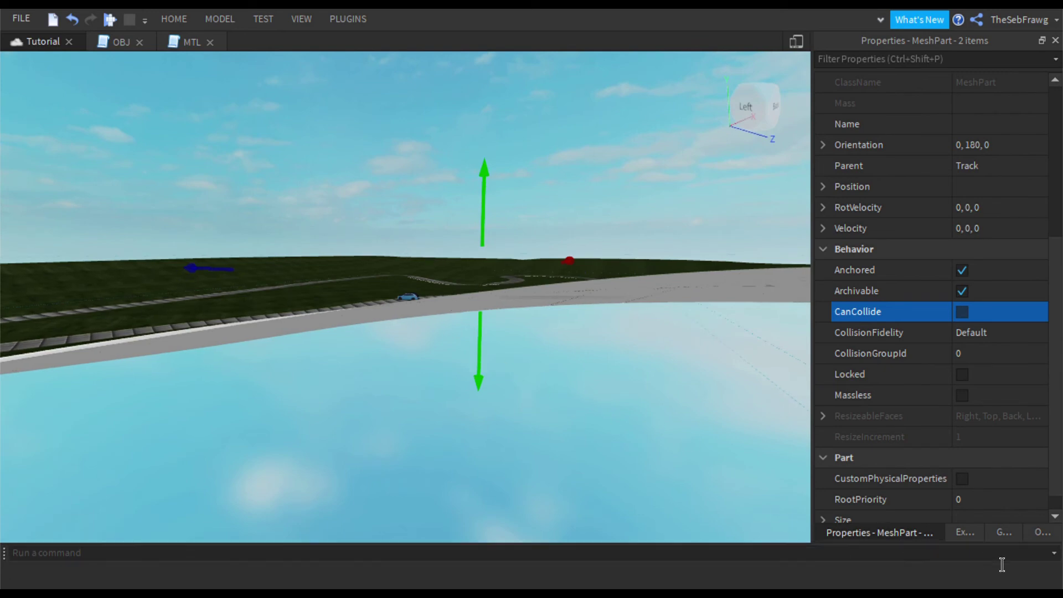
left_click(965, 532)
left_click(846, 196)
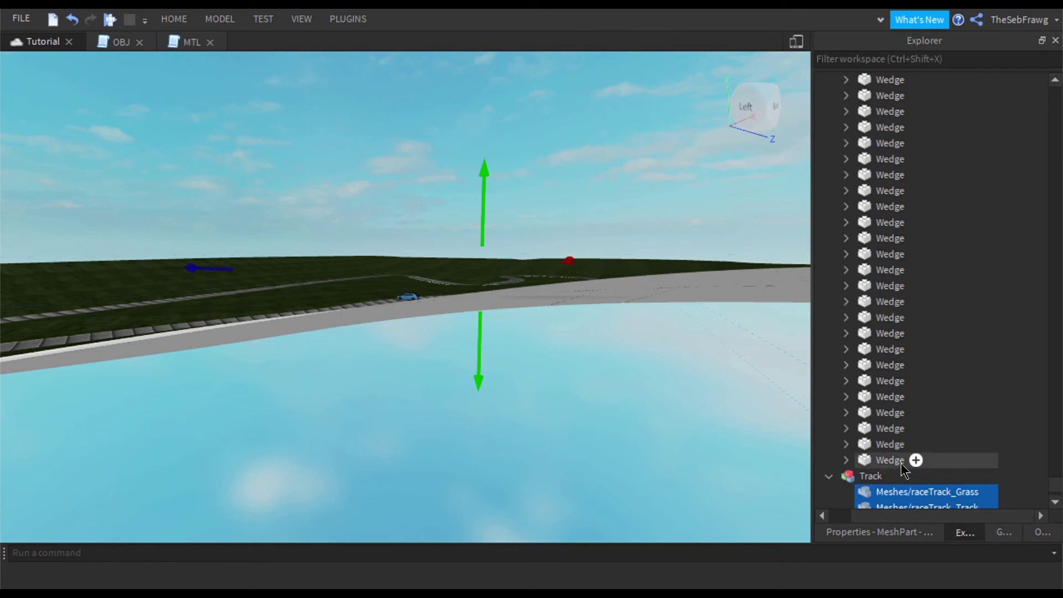
Try to select the full range of Wedge parts inside the Mesh model, starting from the end of the list
left_click(901, 463)
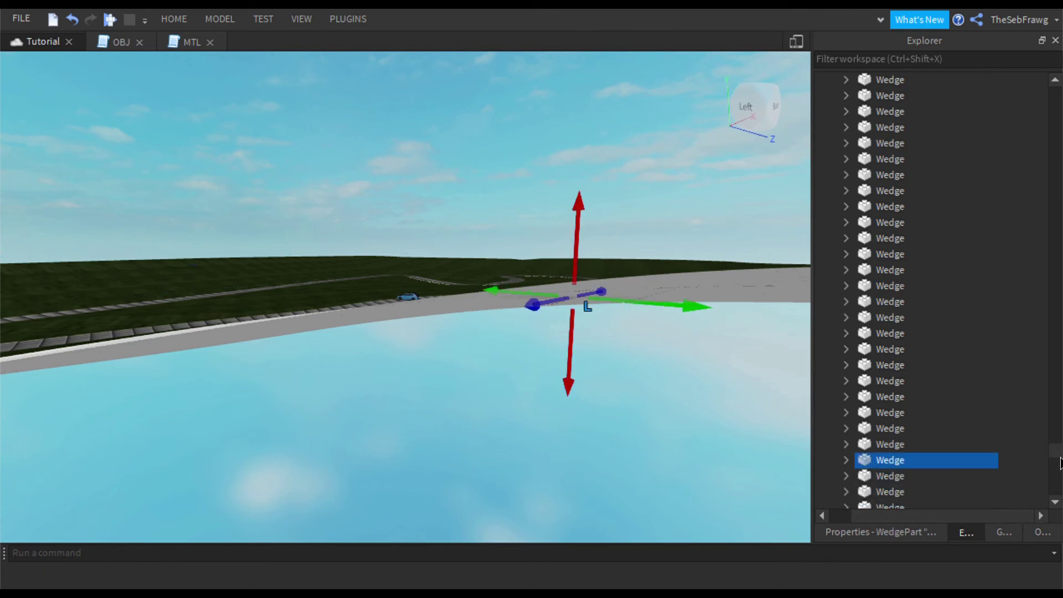
scroll(1060, 462, "up", 5)
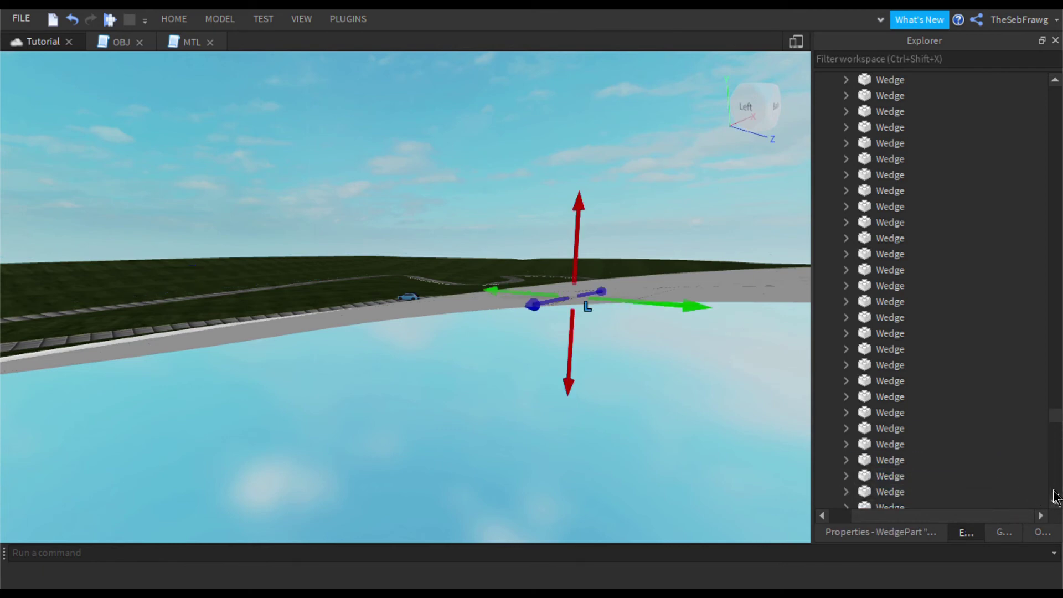
left_click_drag(1053, 490, 1044, 394)
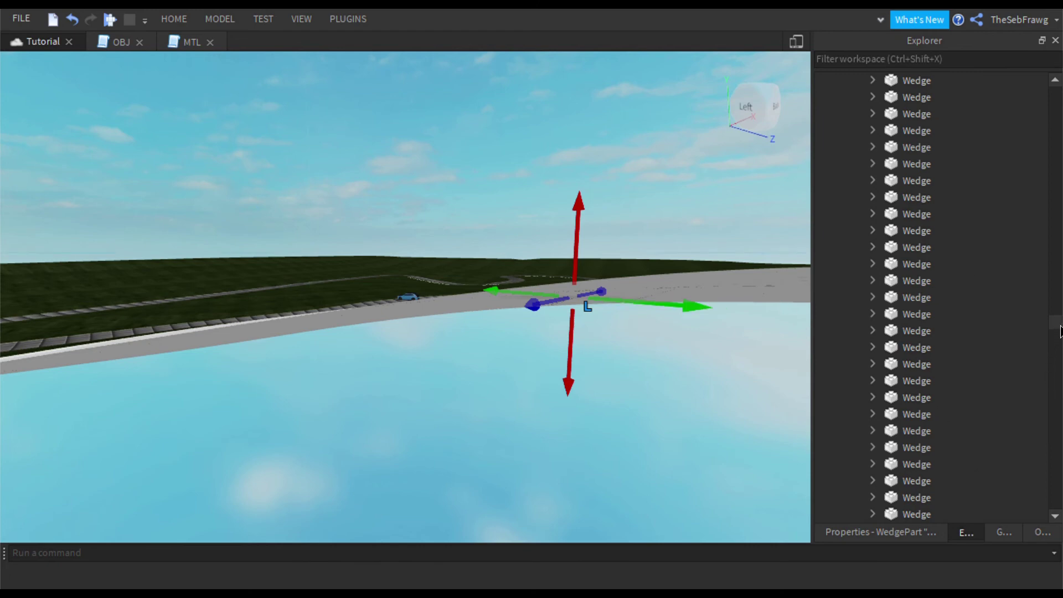
left_click_drag(1057, 324, 1061, 560)
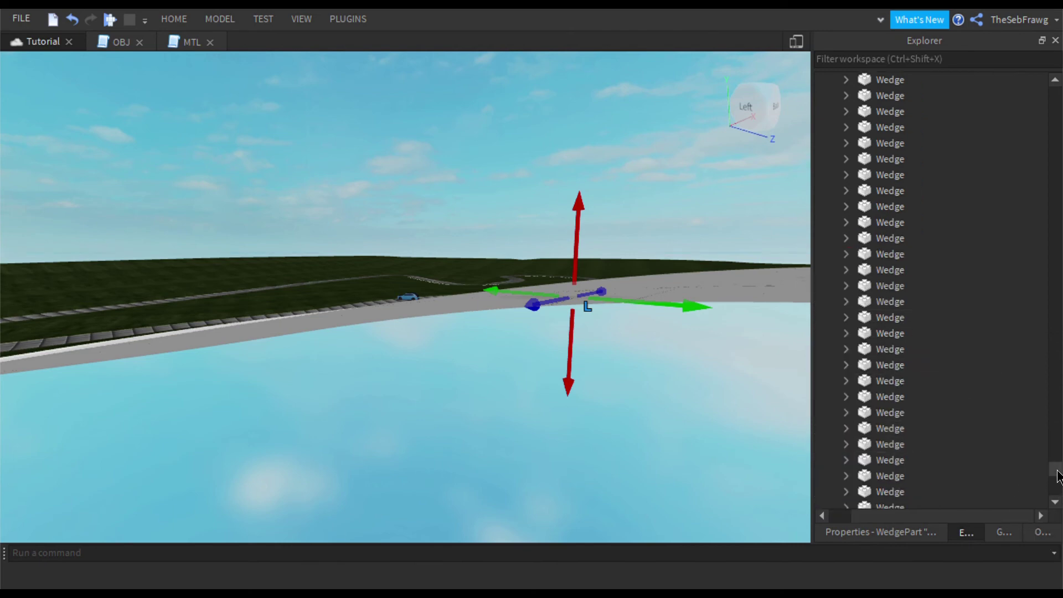
left_click(929, 399)
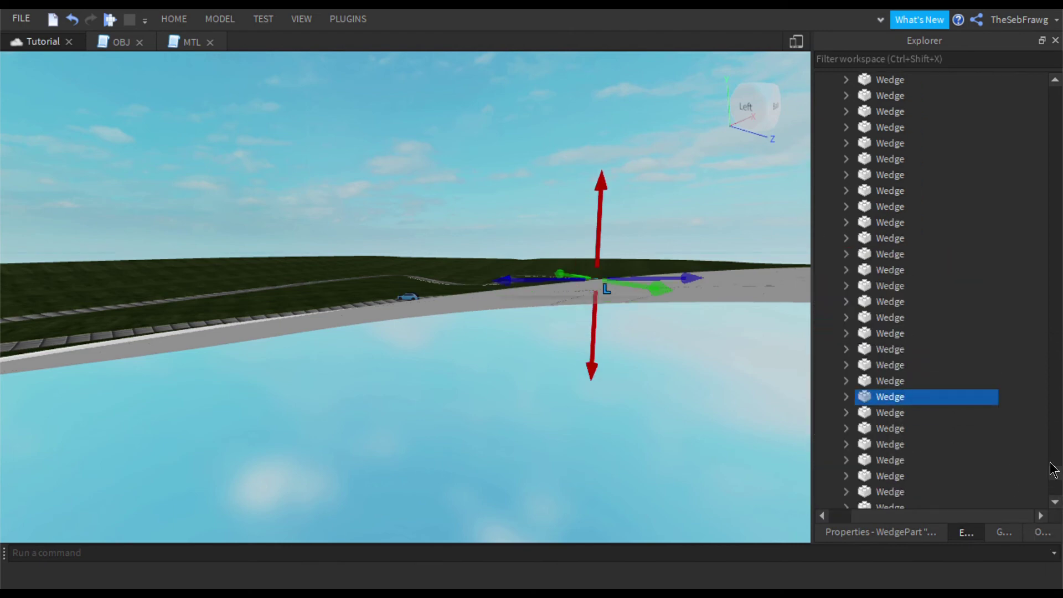
left_click(917, 460)
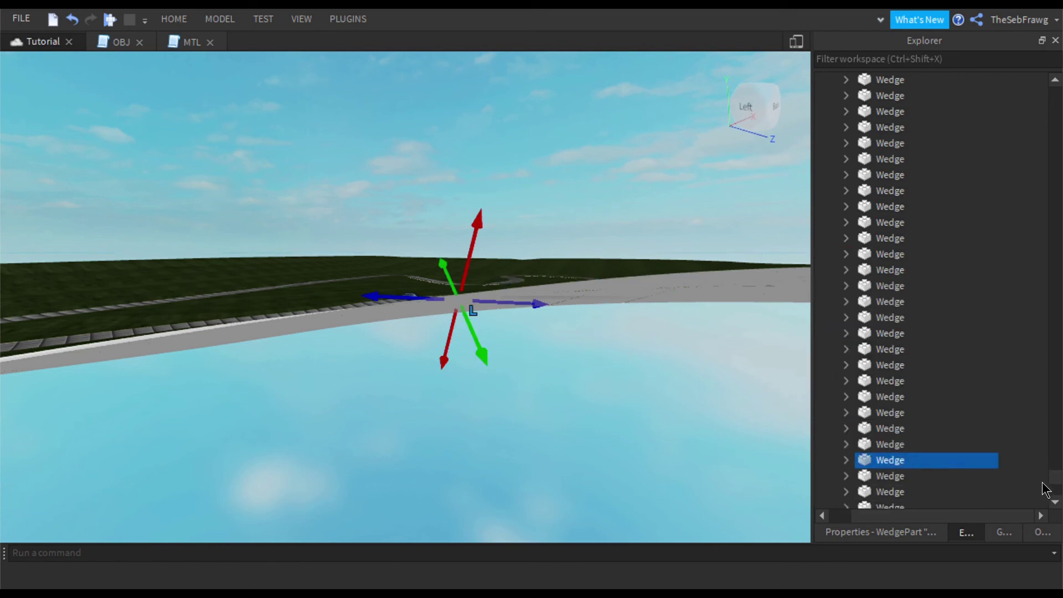
left_click_drag(1054, 473, 1060, 559)
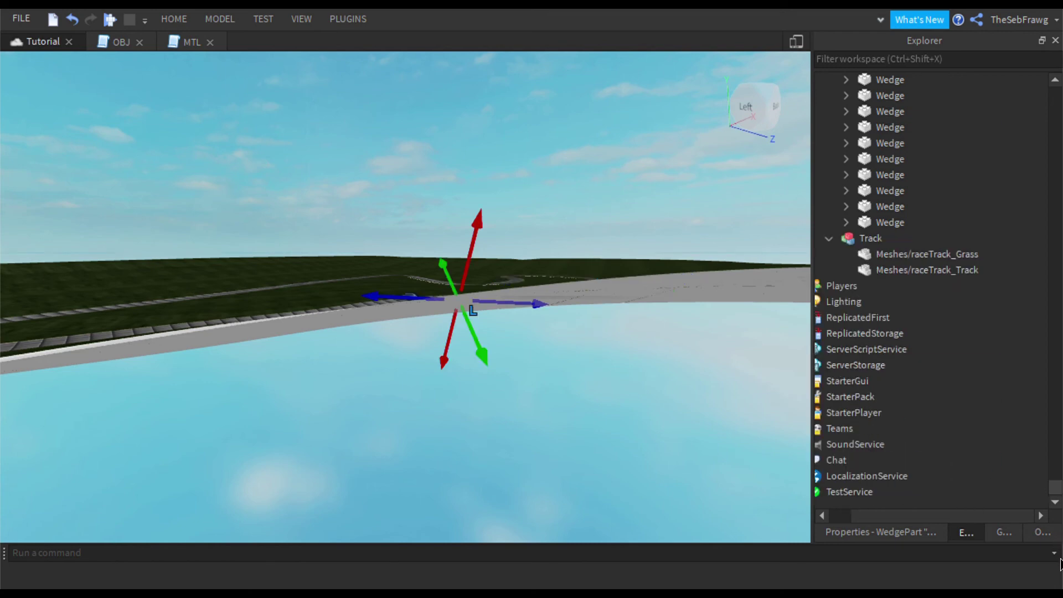
scroll(938, 443, "up", 8)
left_click(940, 444, "ctrl")
left_click_drag(1053, 475, 1058, 547)
scroll(945, 453, "up", 6)
Select all the Wedge parts inside the Mesh model and bring the road and car into view
left_click(944, 446)
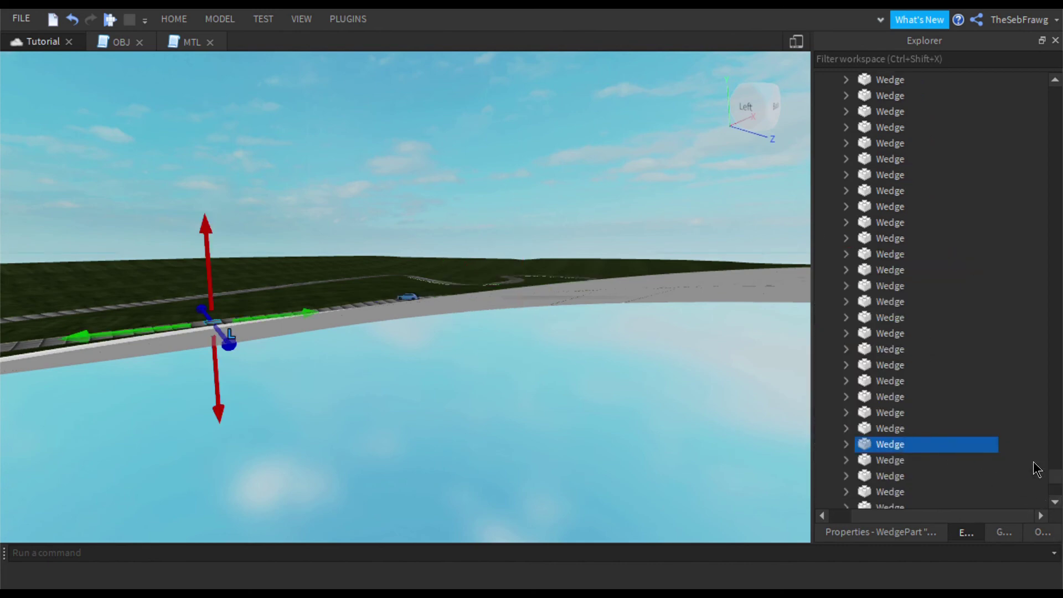
left_click(975, 399)
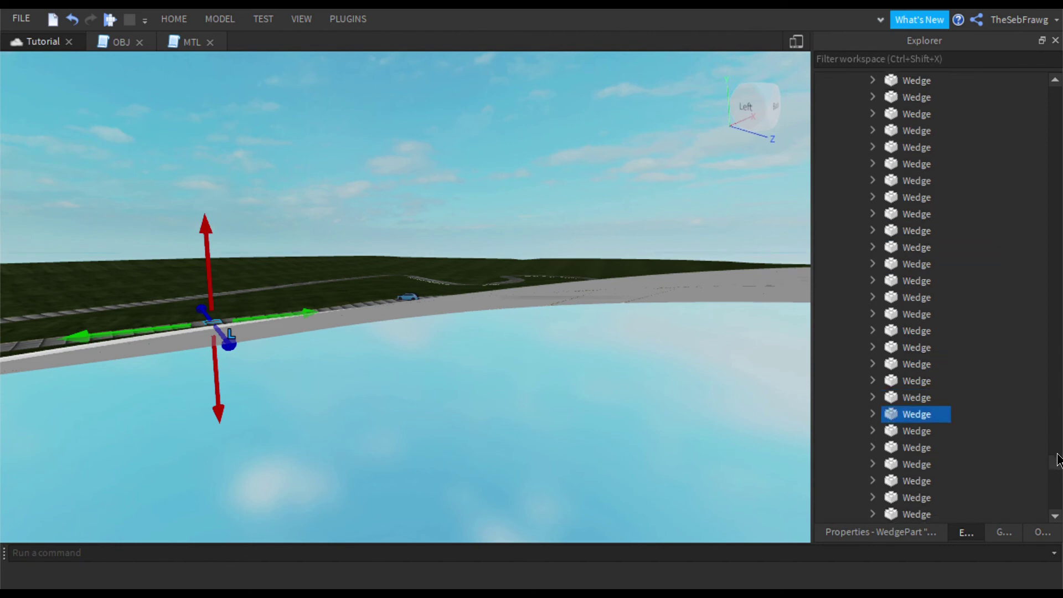
left_click_drag(1057, 460, 1057, 514)
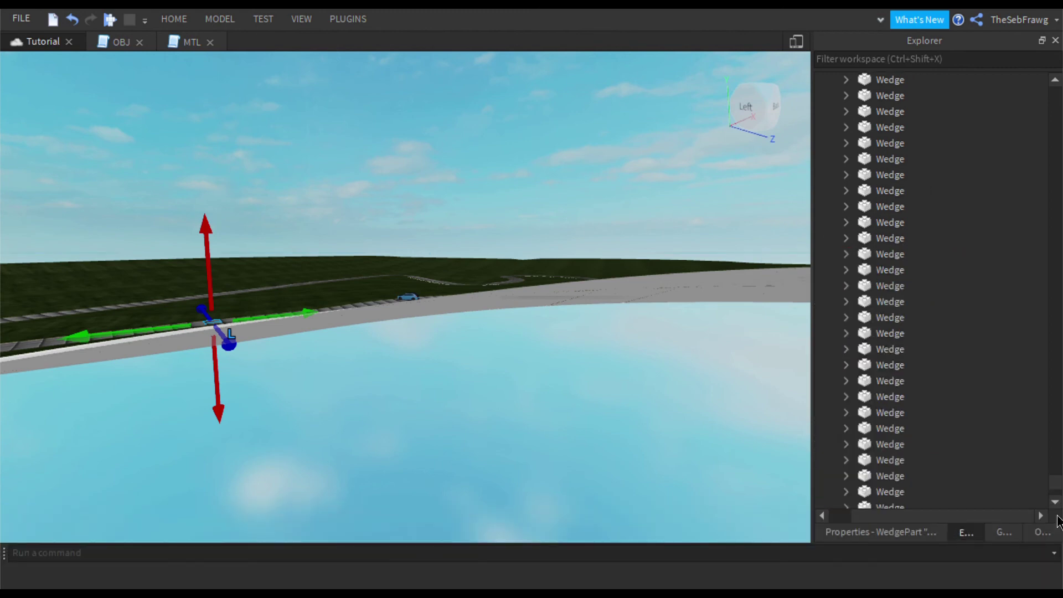
scroll(976, 394, "up", 2)
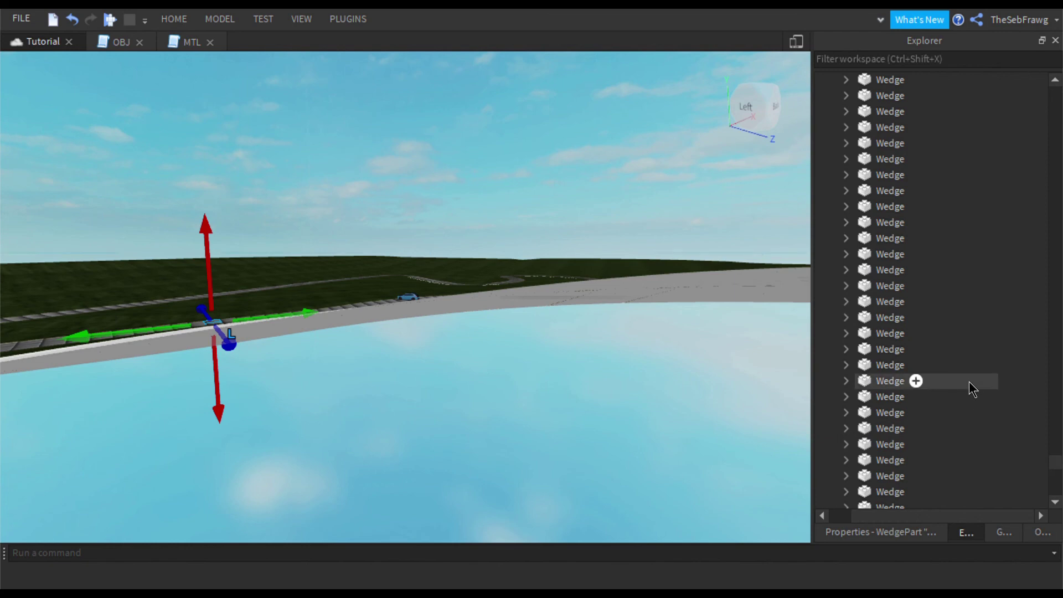
scroll(969, 381, "up", 3)
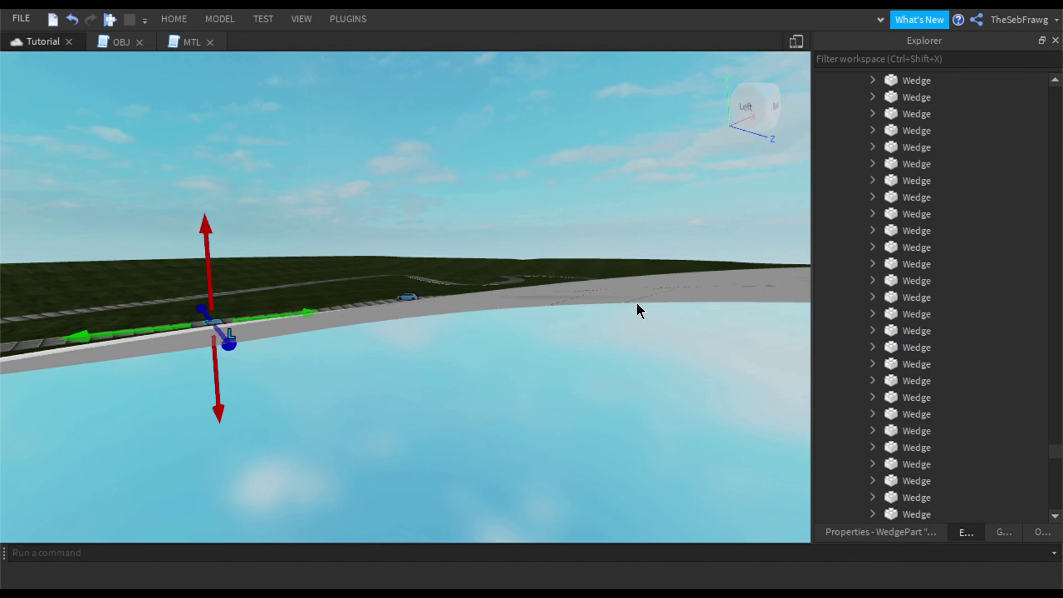
mouse_move(532, 456)
right_mouse_down()
mouse_move(541, 423)
mouse_move(545, 445)
right_mouse_up()
key("w")
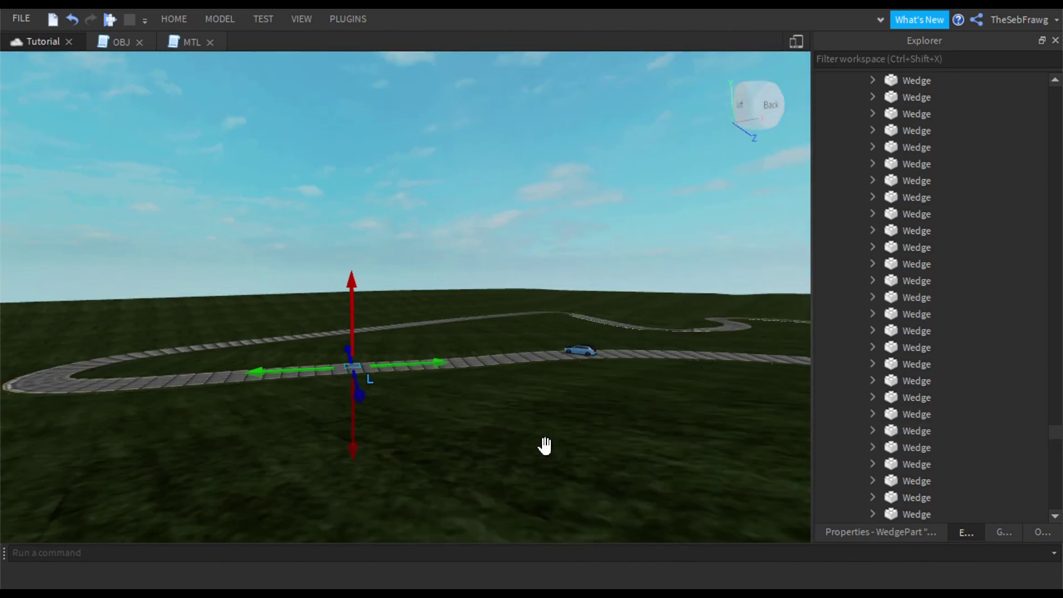
key("w")
Set the Transparency of all selected Wedge parts to 1 and clear the selection
left_click(879, 532)
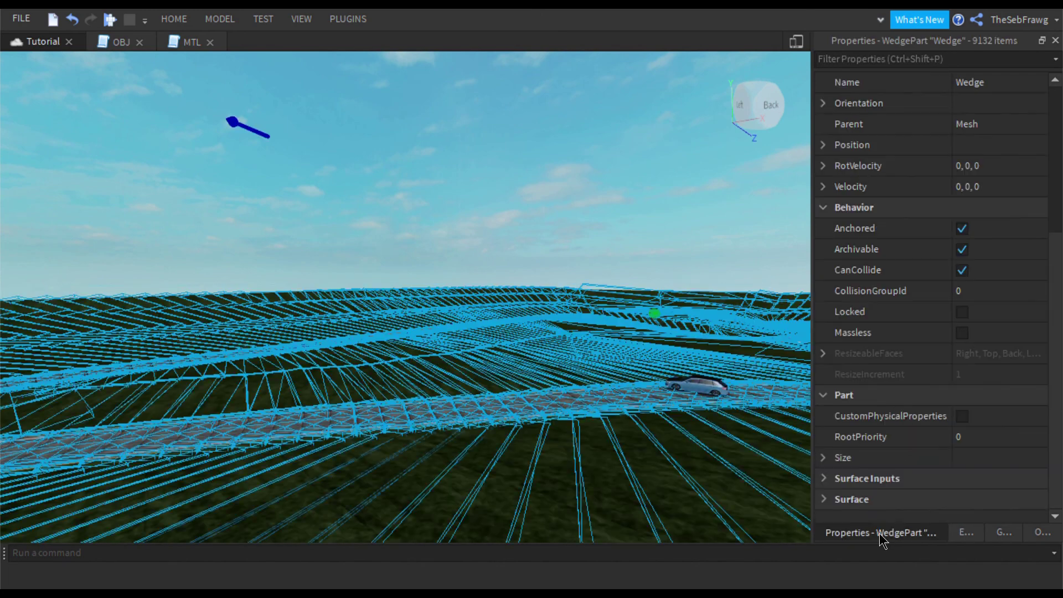
scroll(911, 374, "up", 5)
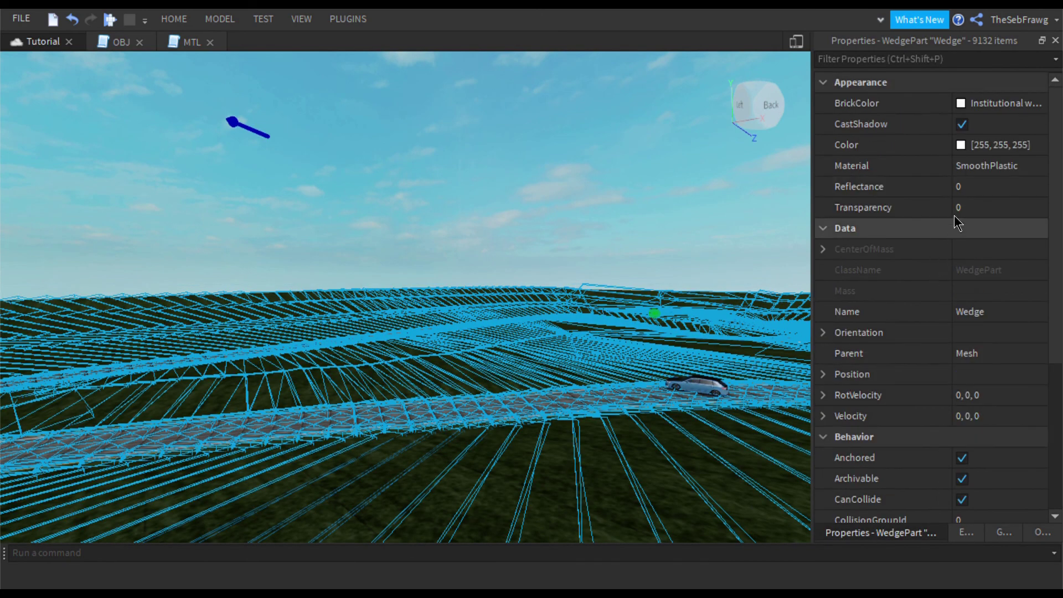
left_click(959, 207)
type("1")
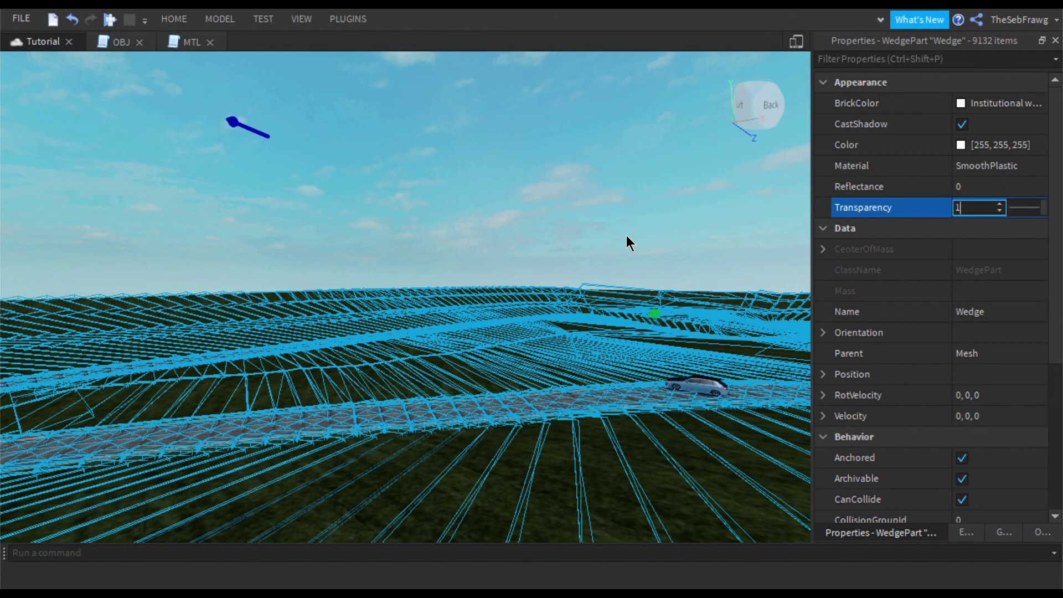
key("Return")
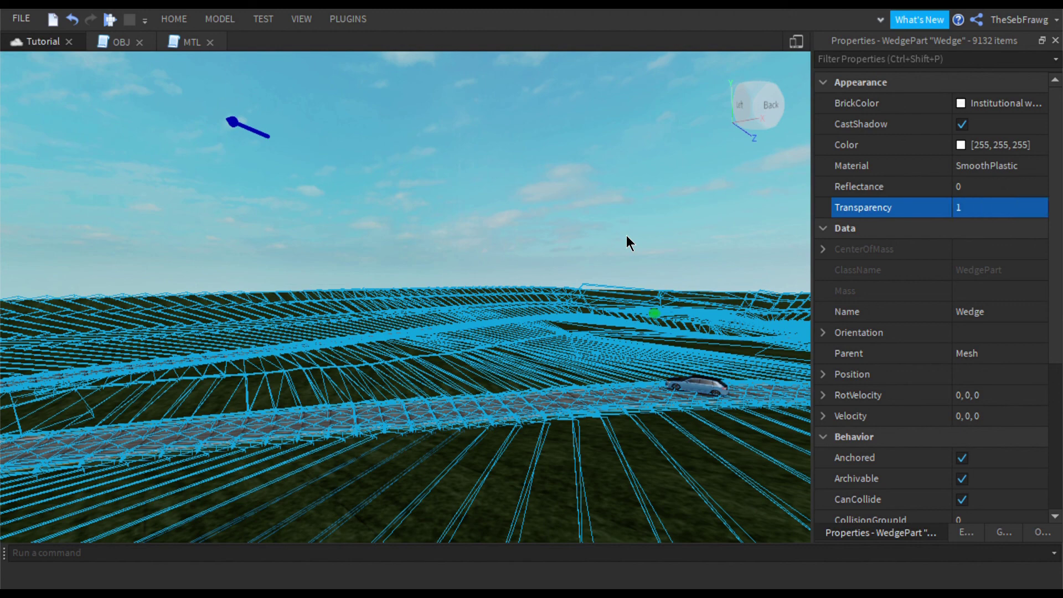
right_click_drag(532, 208, 536, 209)
left_click(536, 208)
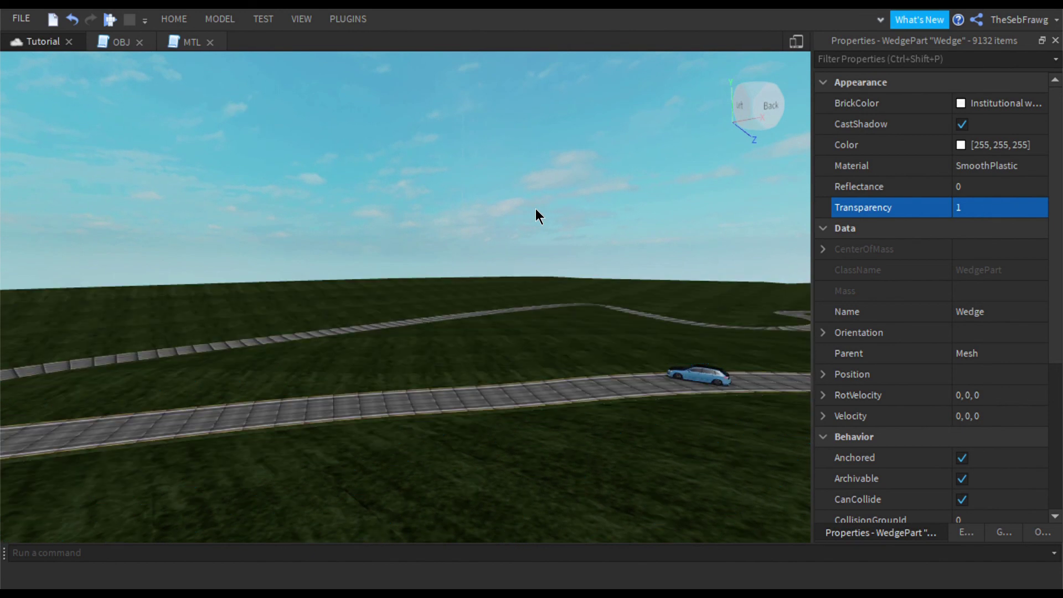